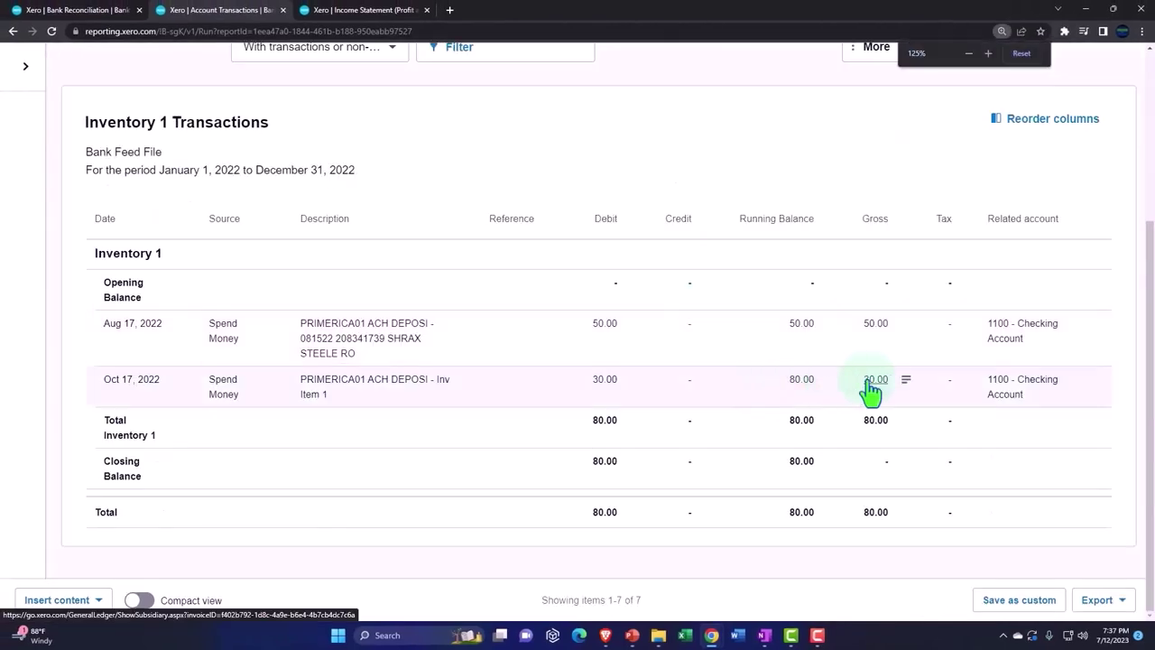
- Refresh the 2022 Income Statement report and duplicate its browser tab
scroll(226, 456, "up", 3)
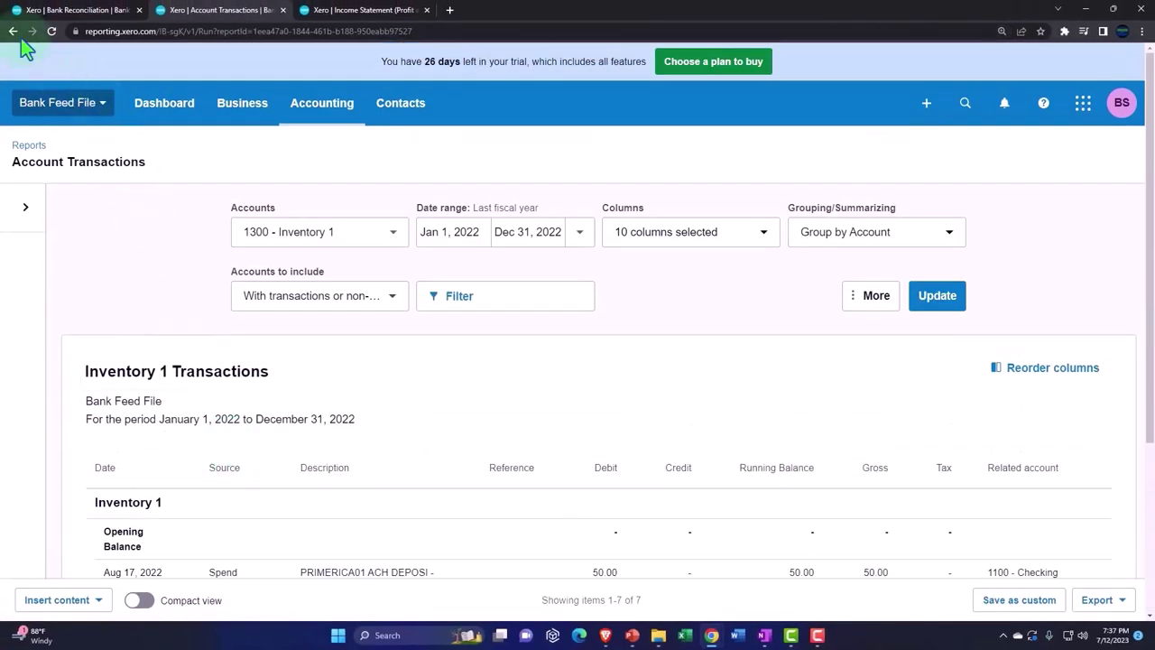
left_click(346, 11)
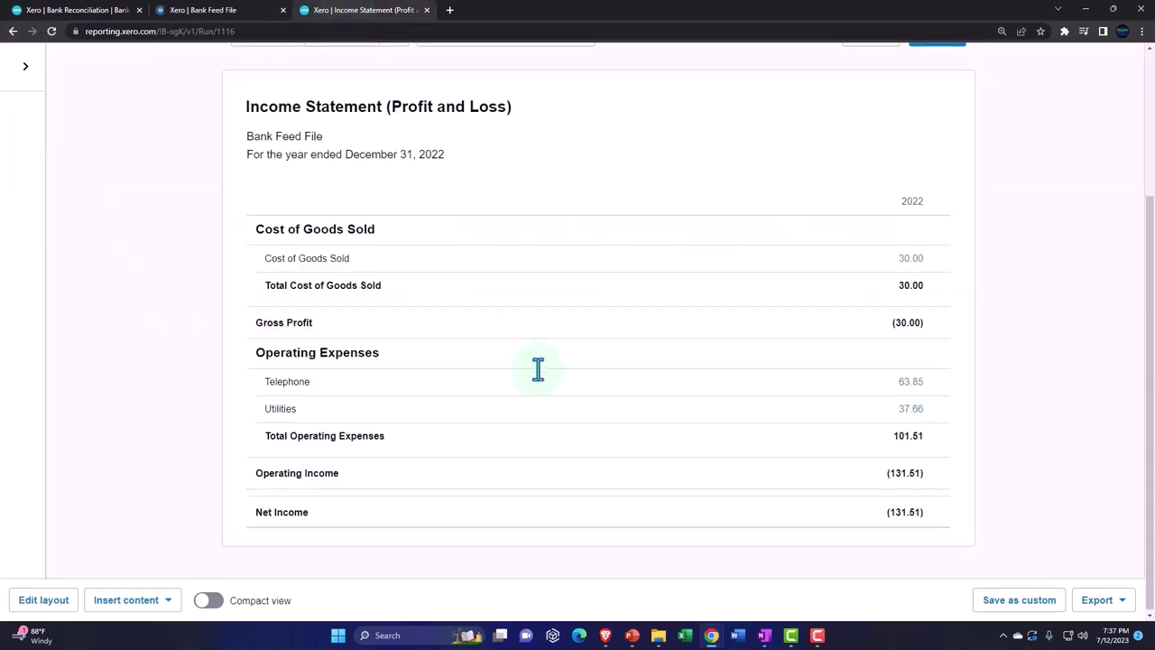
scroll(890, 311, "up", 3)
left_click(944, 229)
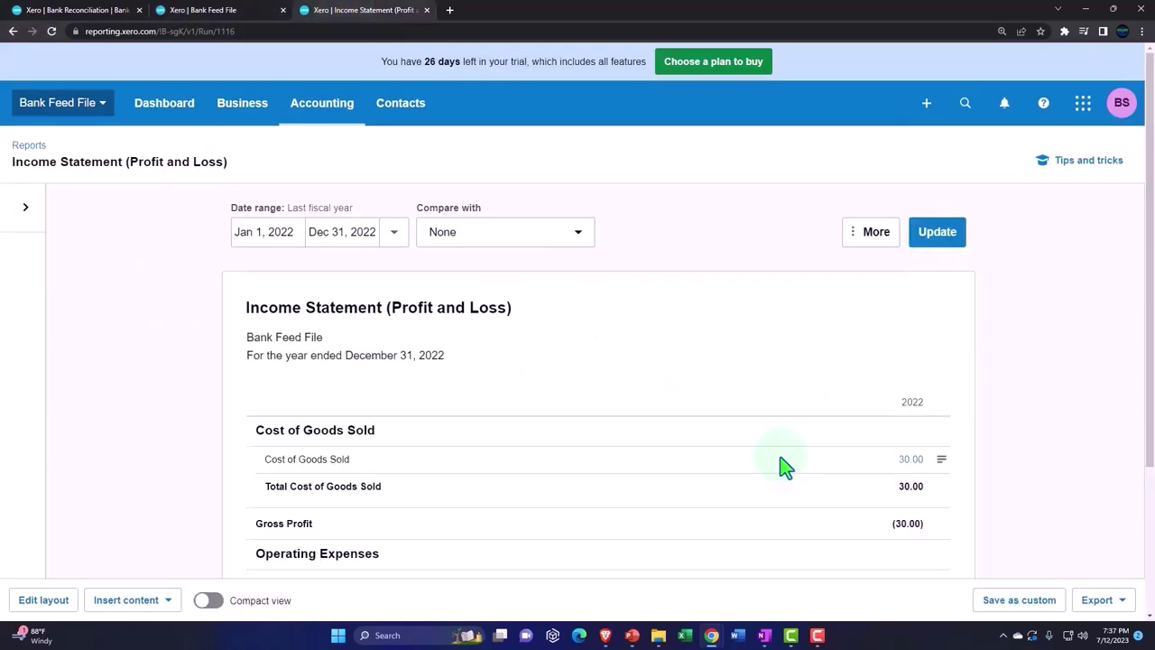
scroll(782, 467, "down", 1)
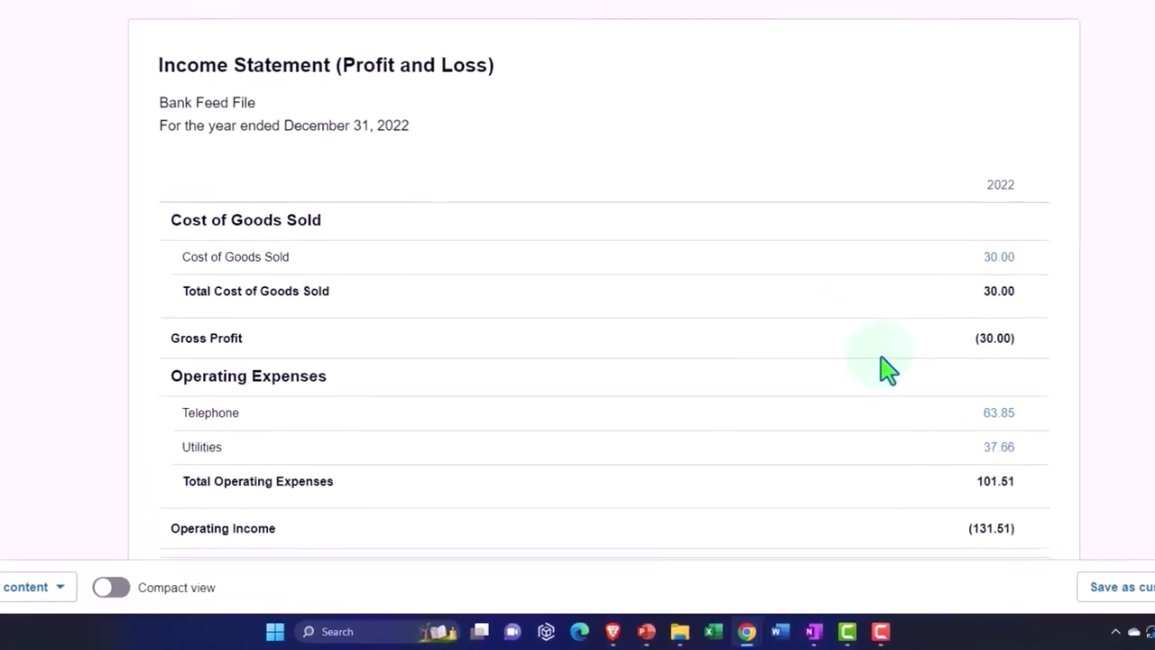
scroll(884, 366, "up", 2)
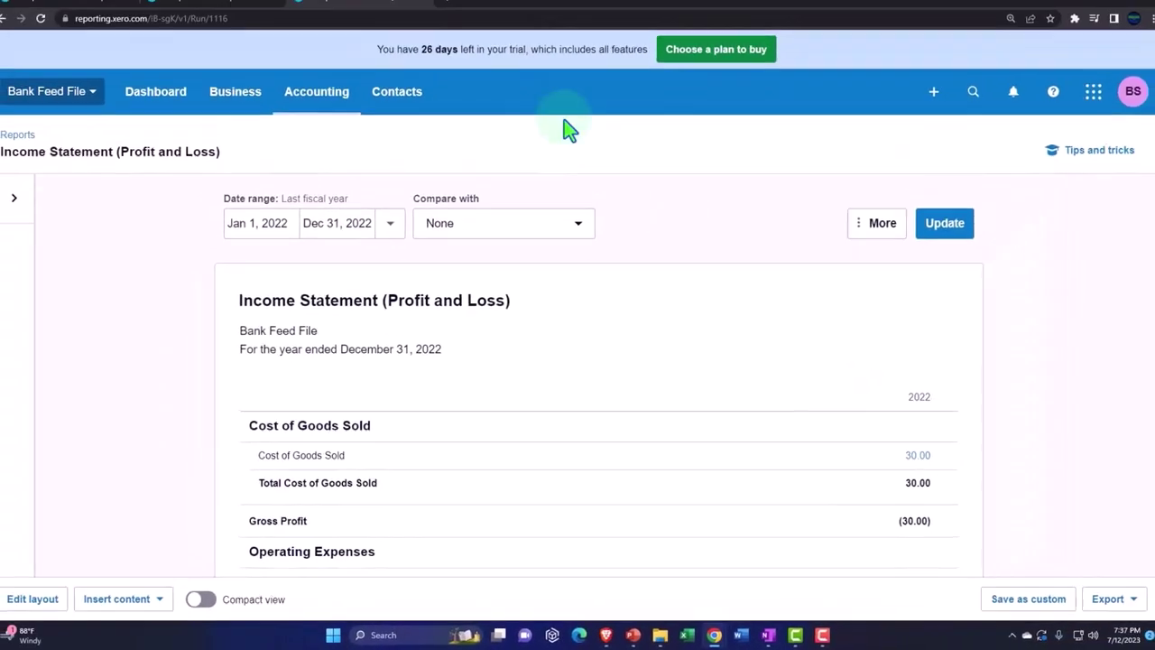
right_click(390, 20)
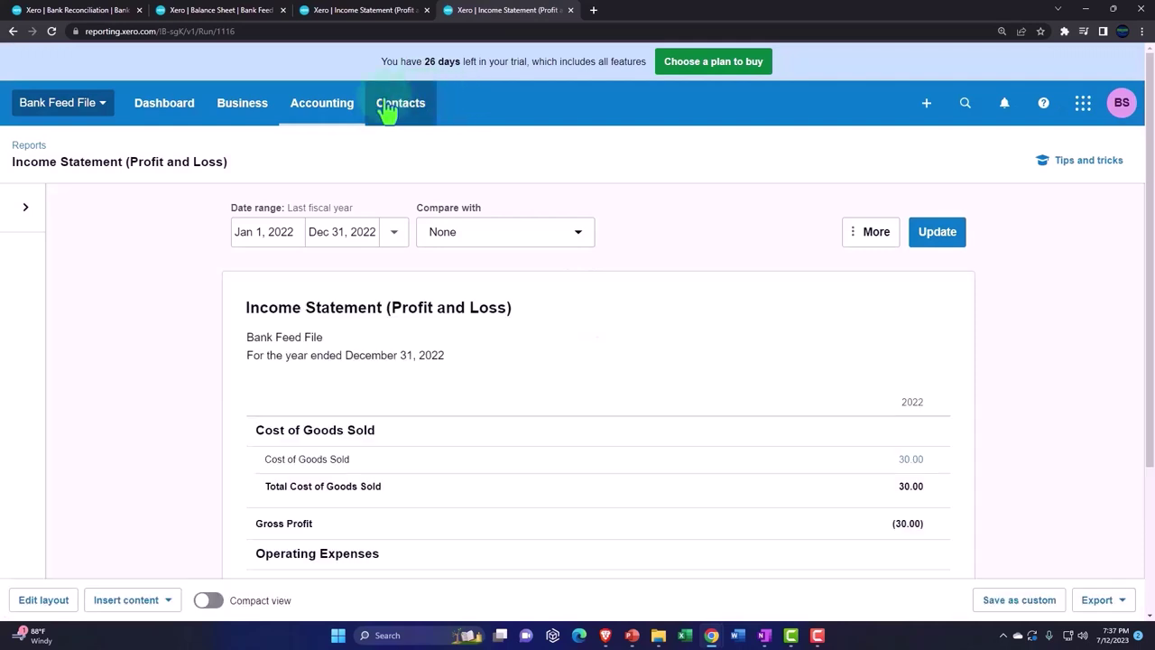
- Collapse the 1099 report preparation guide on the accounting page
left_click(322, 103)
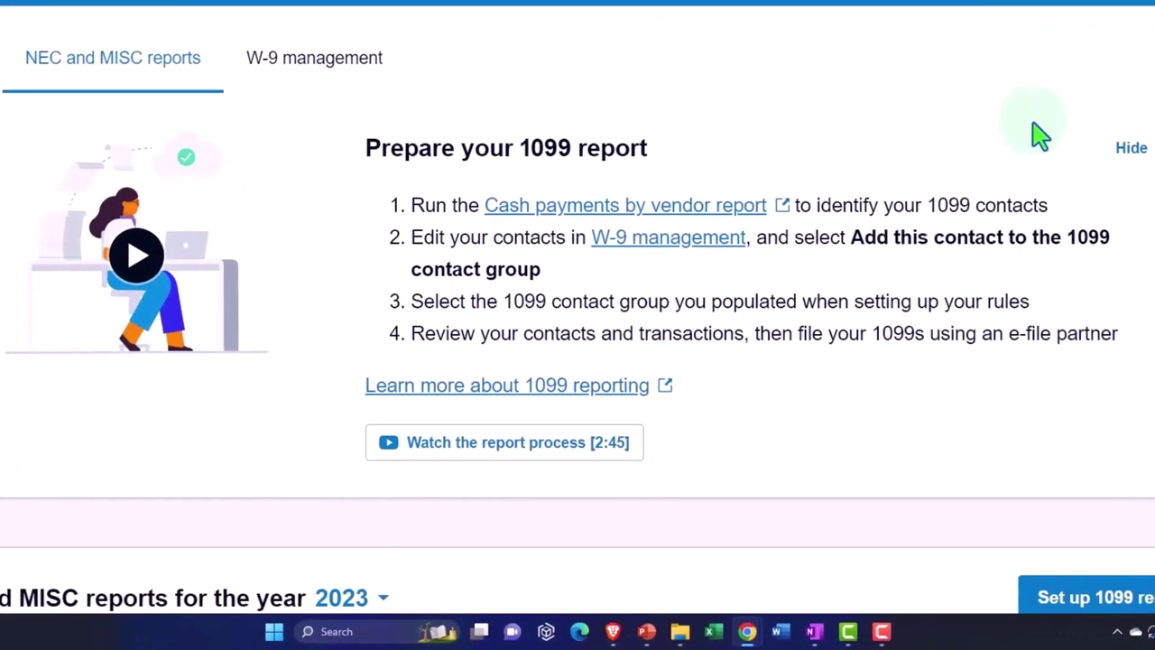
scroll(1011, 216, "down", 1)
scroll(1047, 206, "up", 1)
left_click(1128, 147)
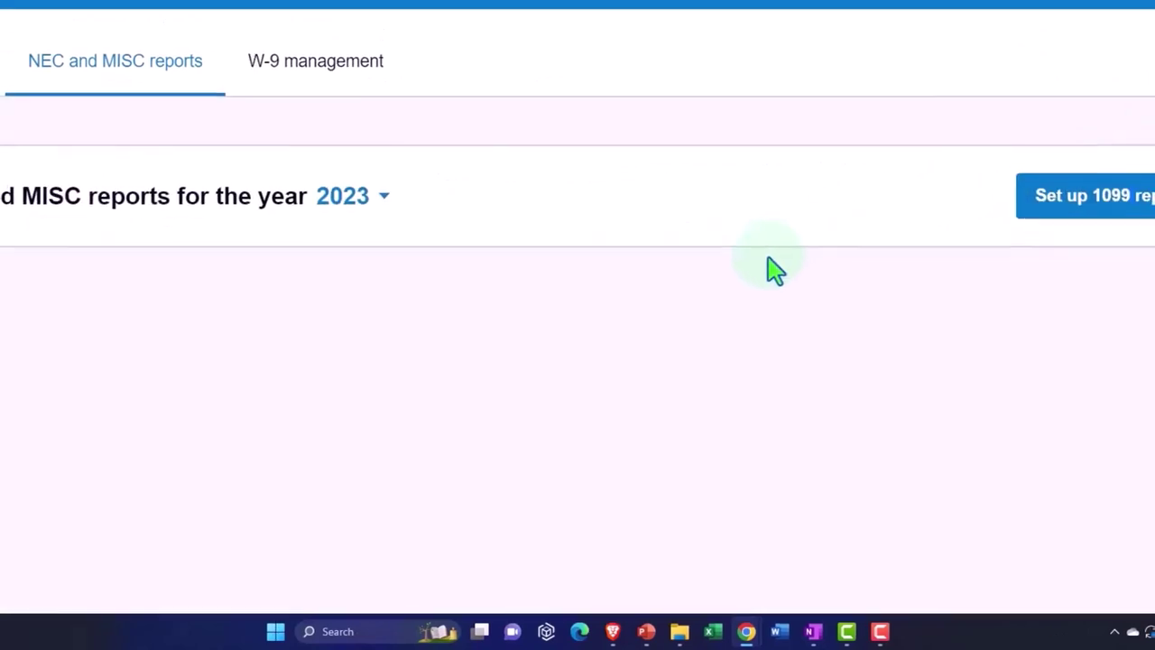
- Search Reports for 'Inve' and open the Inventory Item List report
left_click(384, 80)
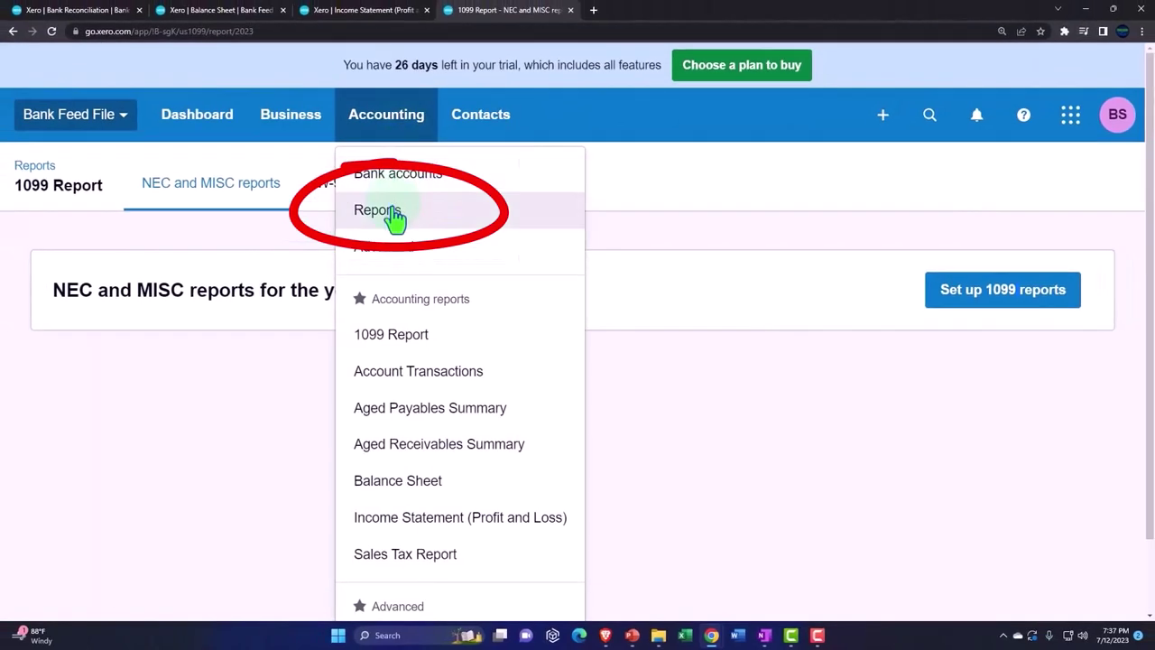
left_click(411, 221)
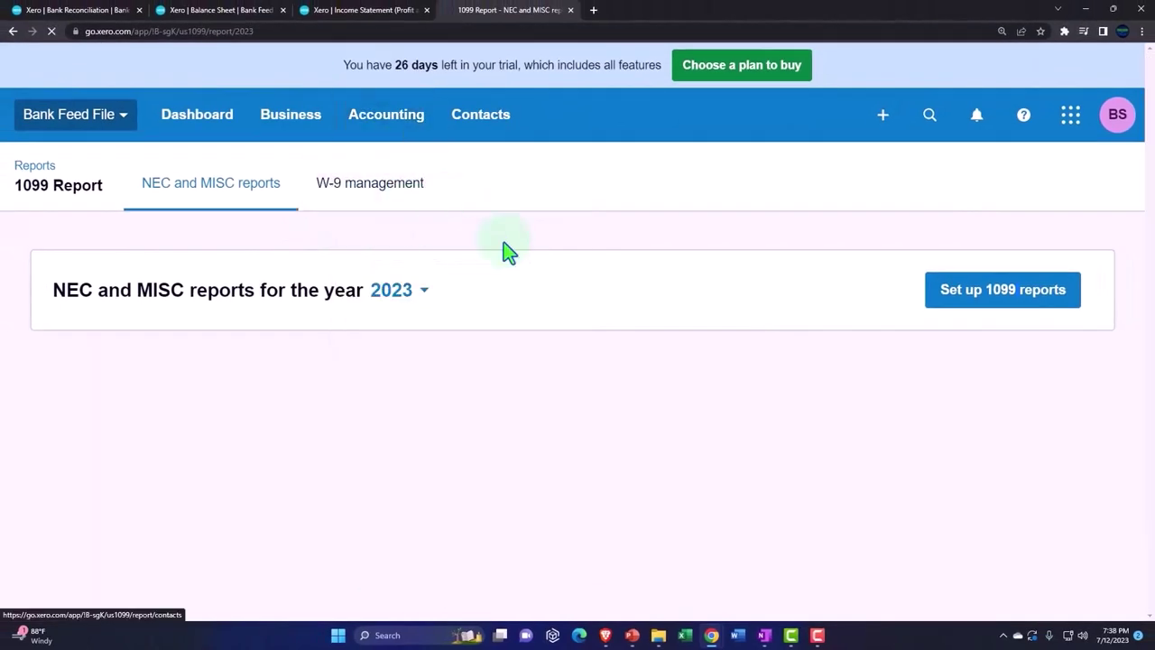
left_click(889, 149)
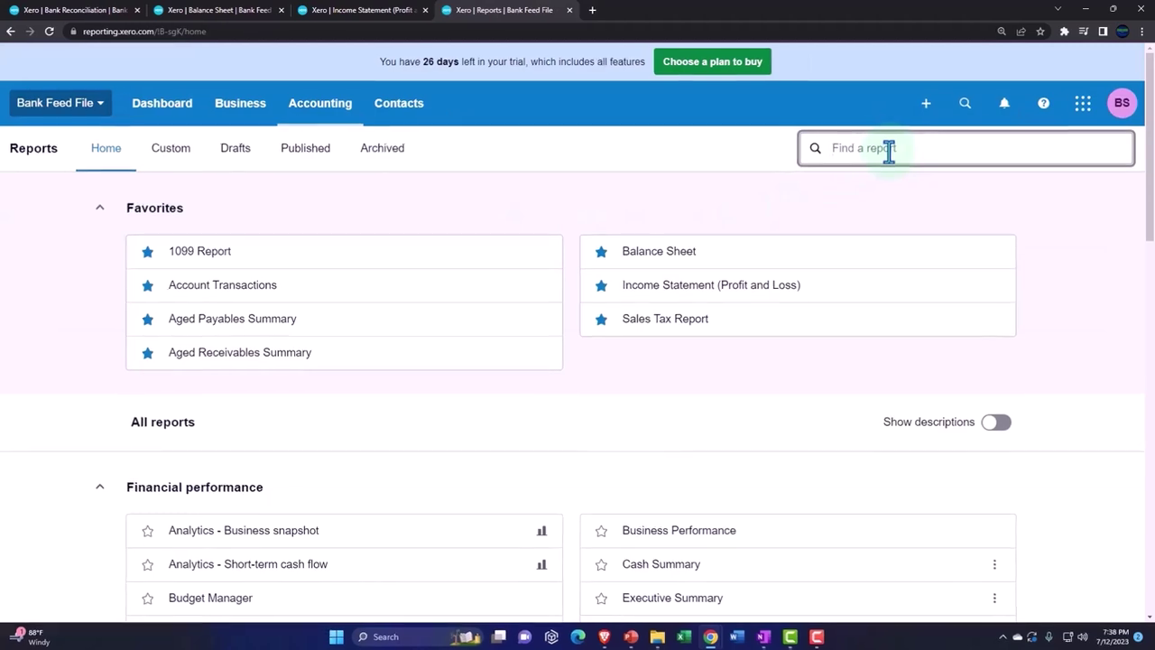
type("Inve")
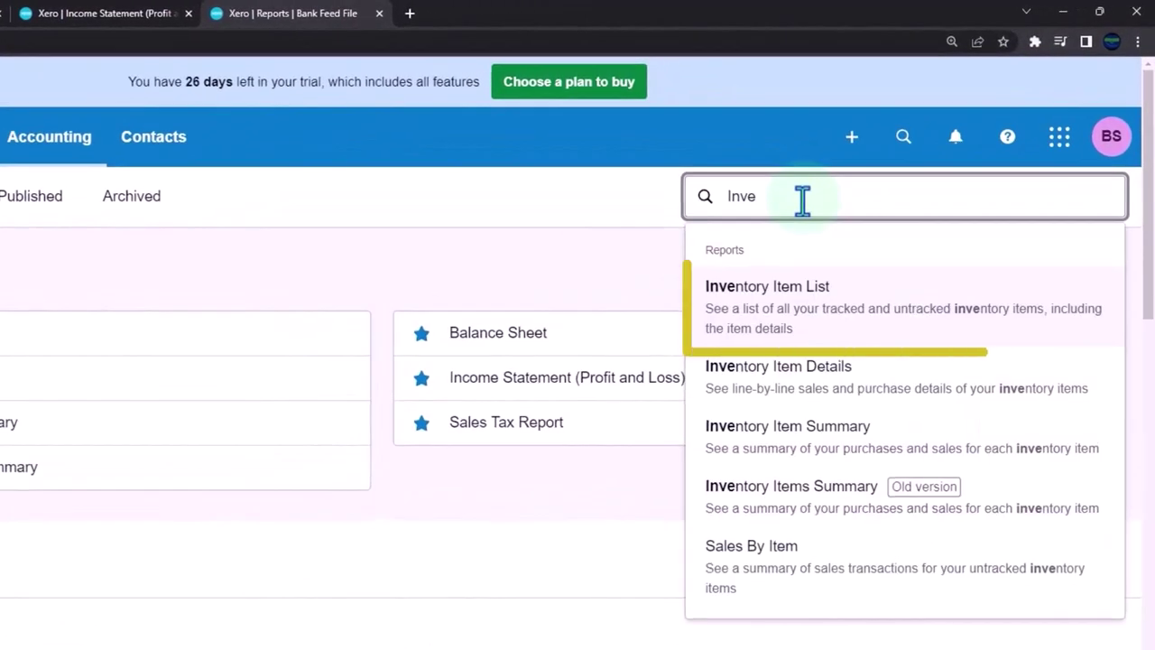
left_click(788, 312)
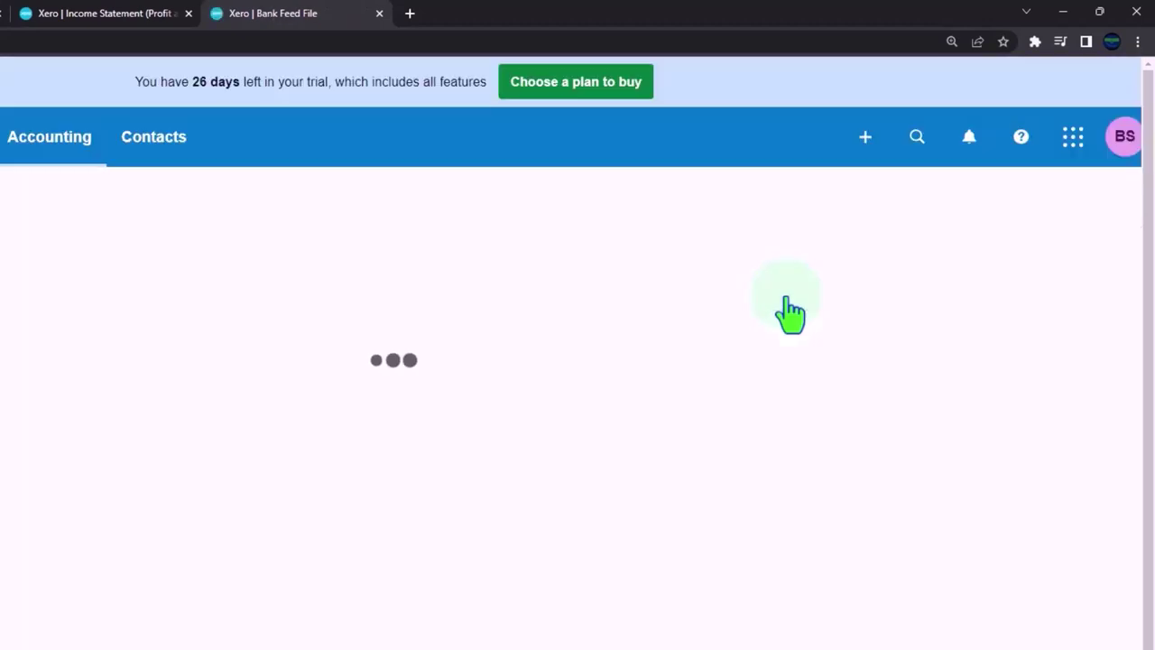
scroll(792, 306, "down", 2)
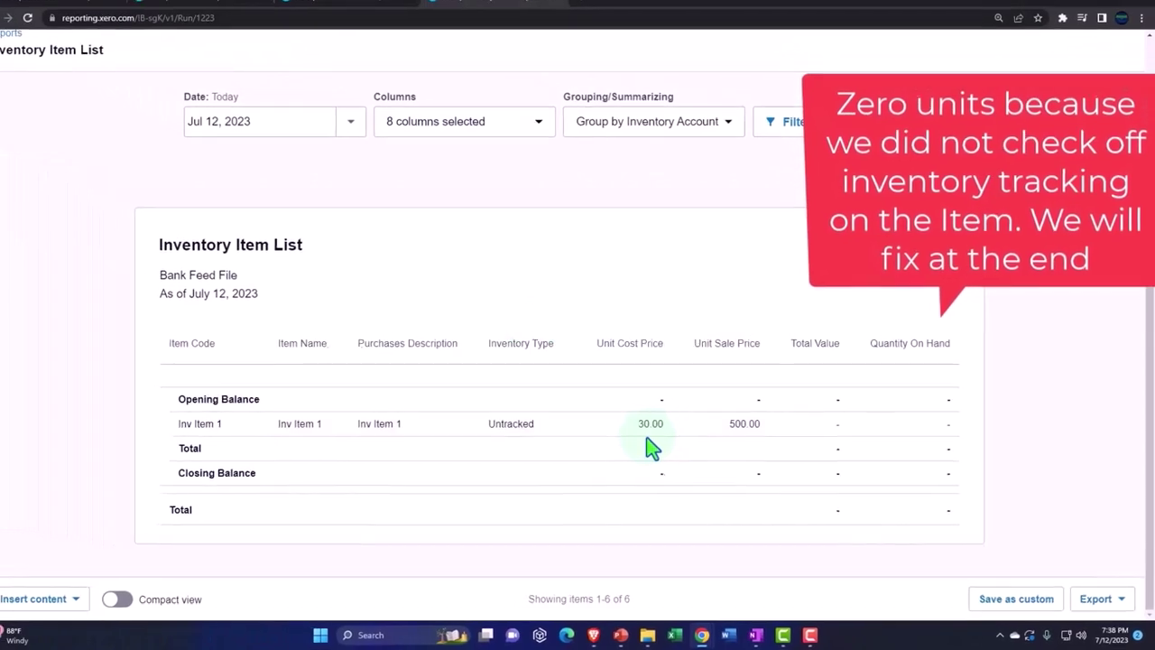
- Compare the Inventory Item List with the Balance Sheet, which shows Inventory 1 at 80.00
left_click(248, 12)
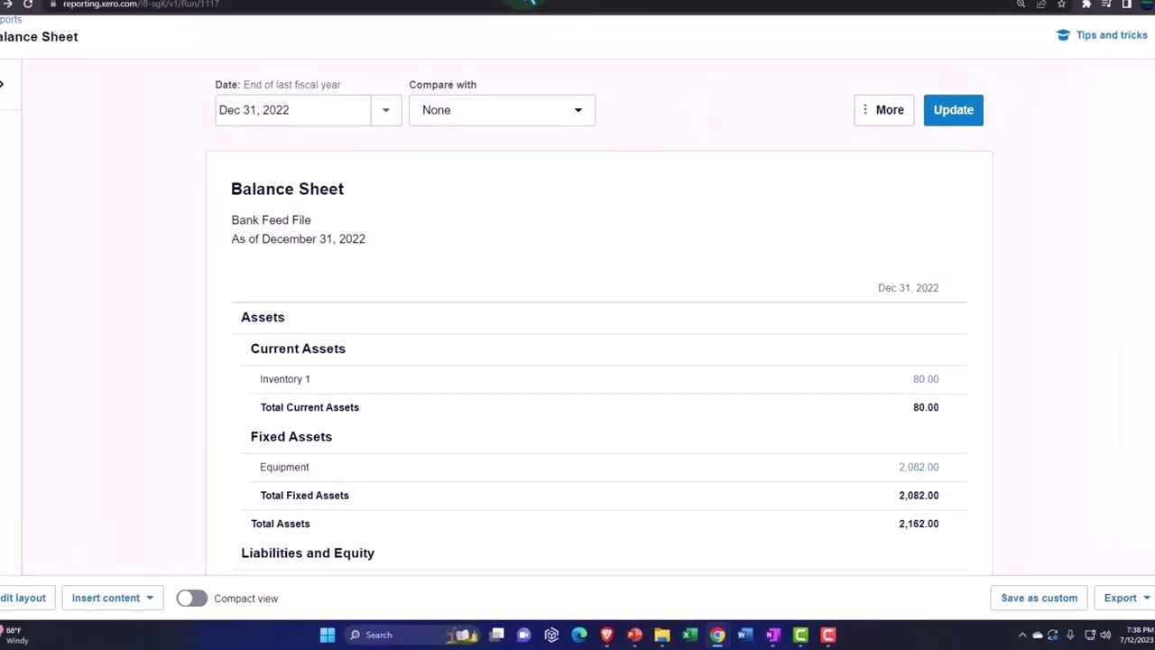
left_click(515, 9)
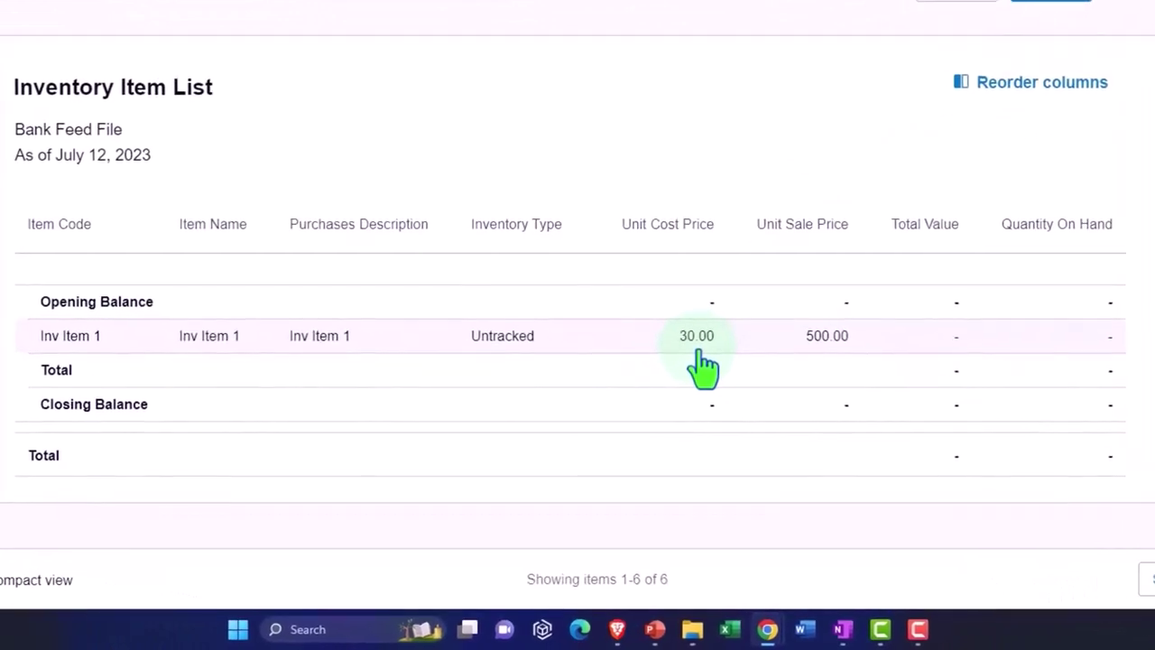
left_click(265, 11)
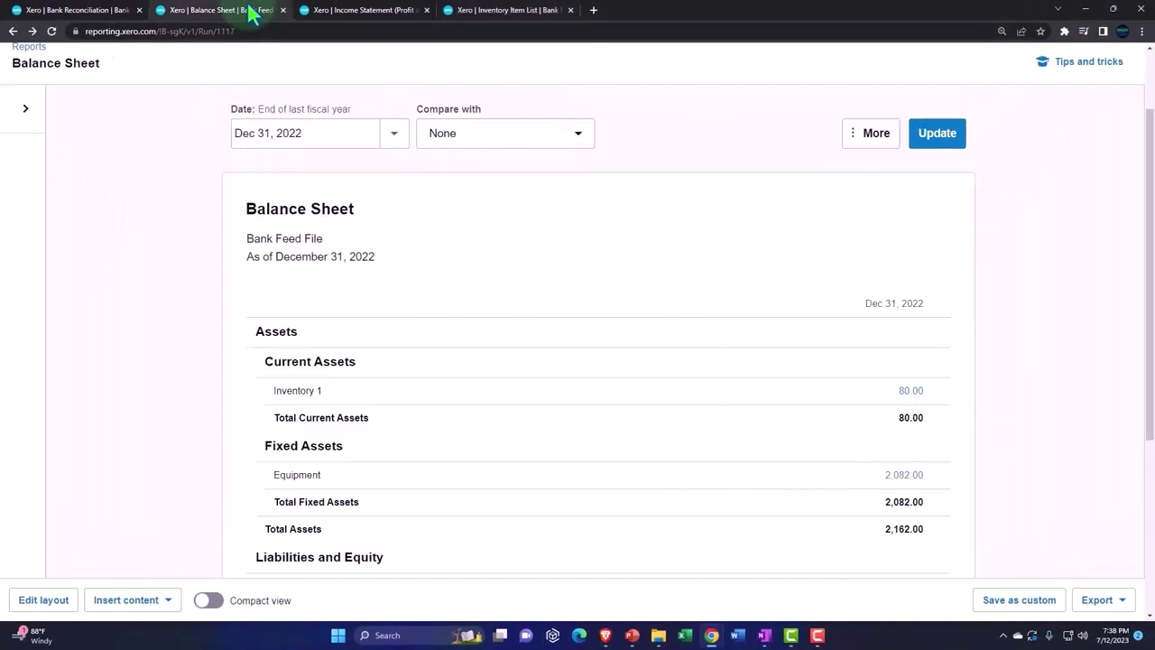
scroll(733, 516, "down", 1)
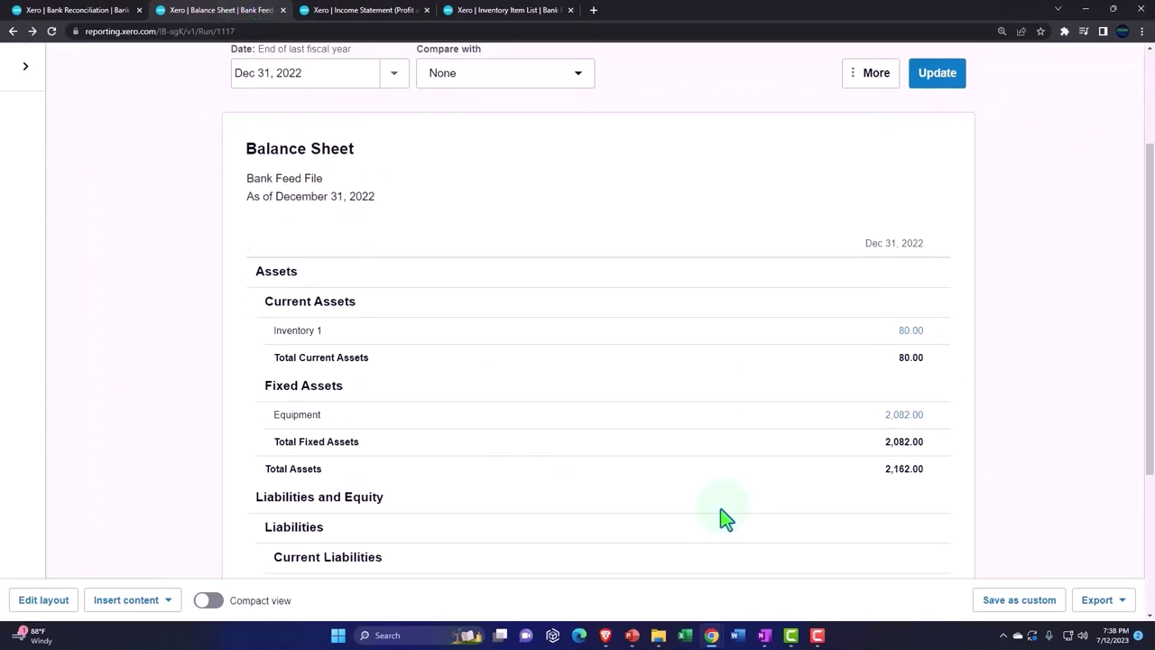
- From the bank reconciliation tab, create a new sales invoice INV-0001
left_click(90, 10)
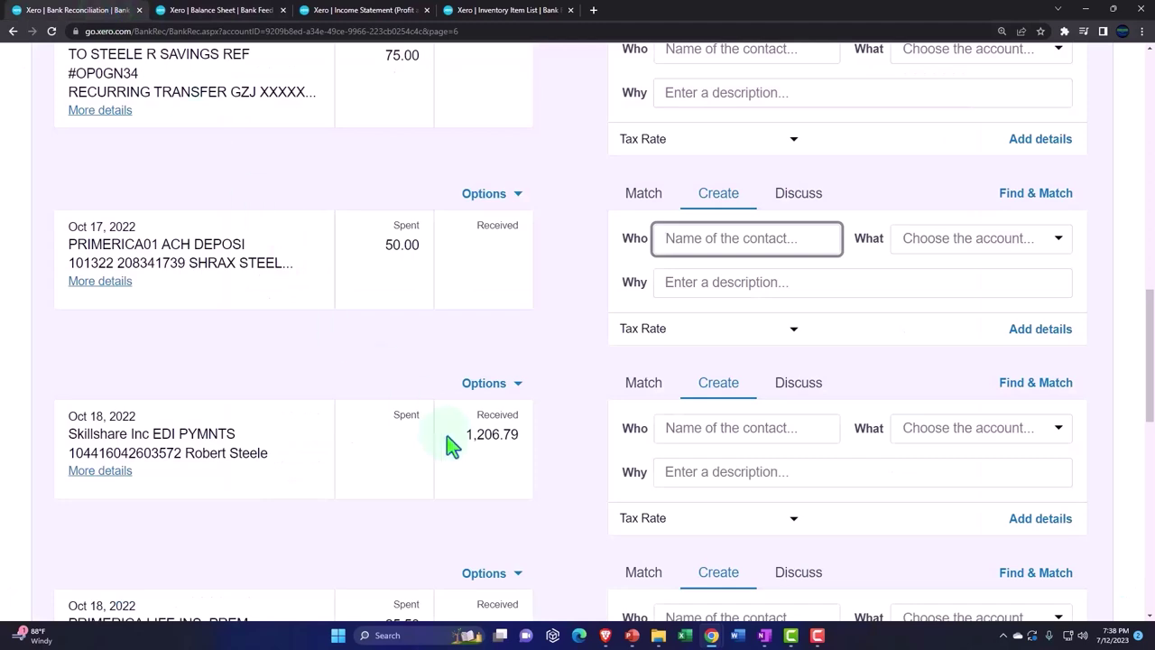
scroll(451, 444, "up", 15)
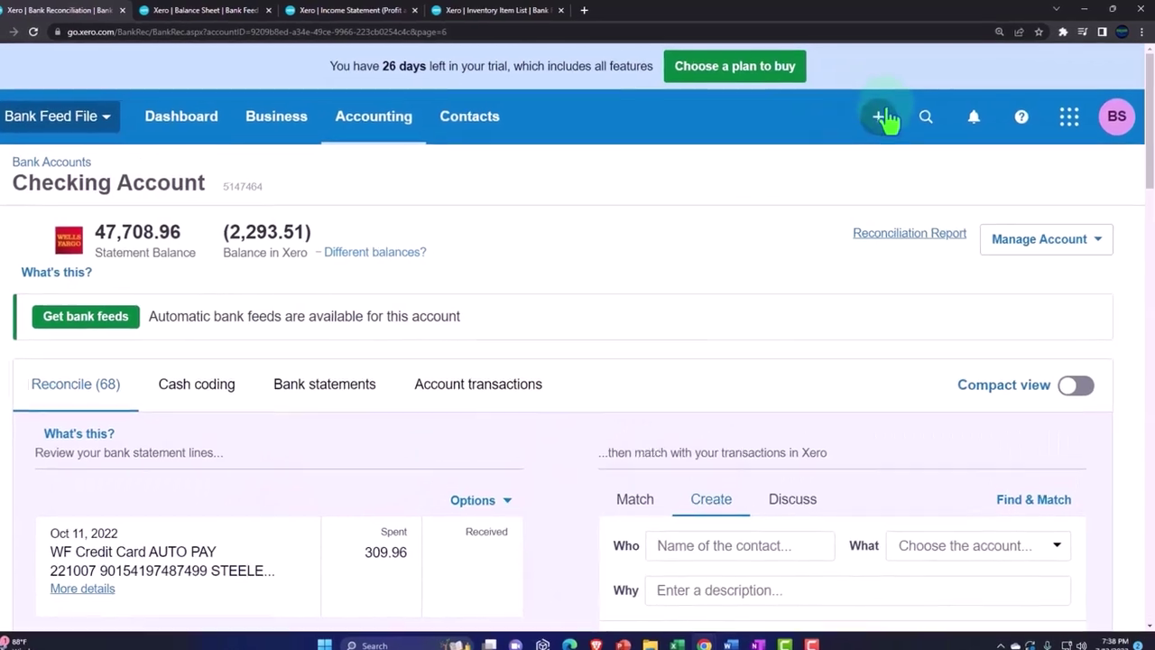
left_click(882, 114)
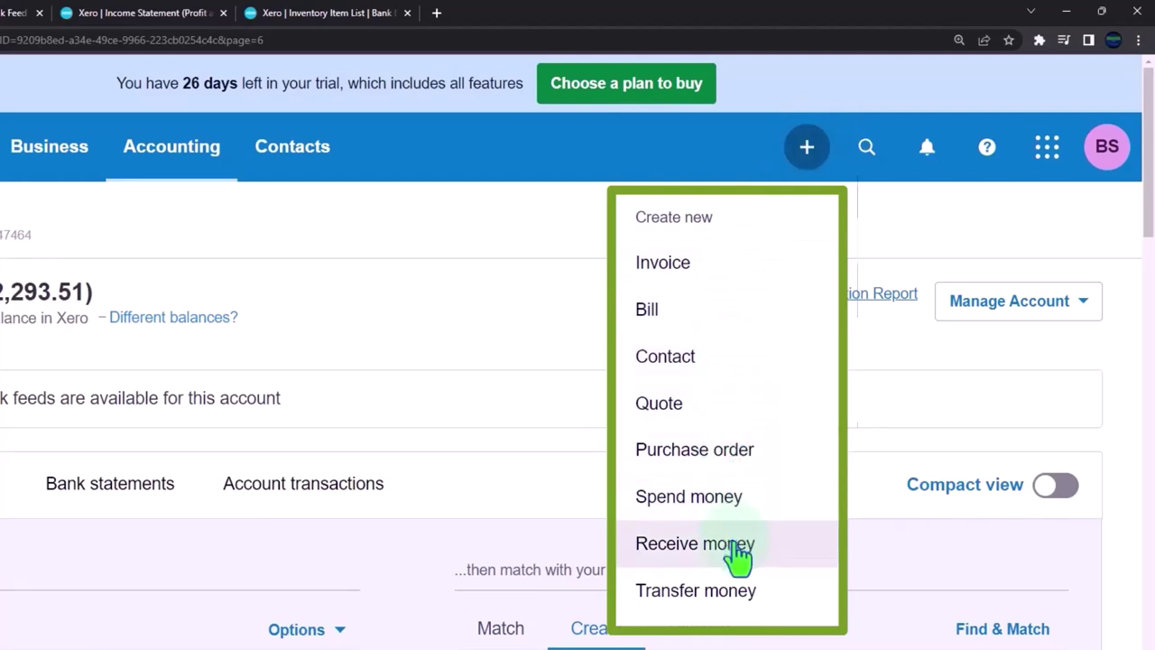
left_click(700, 286)
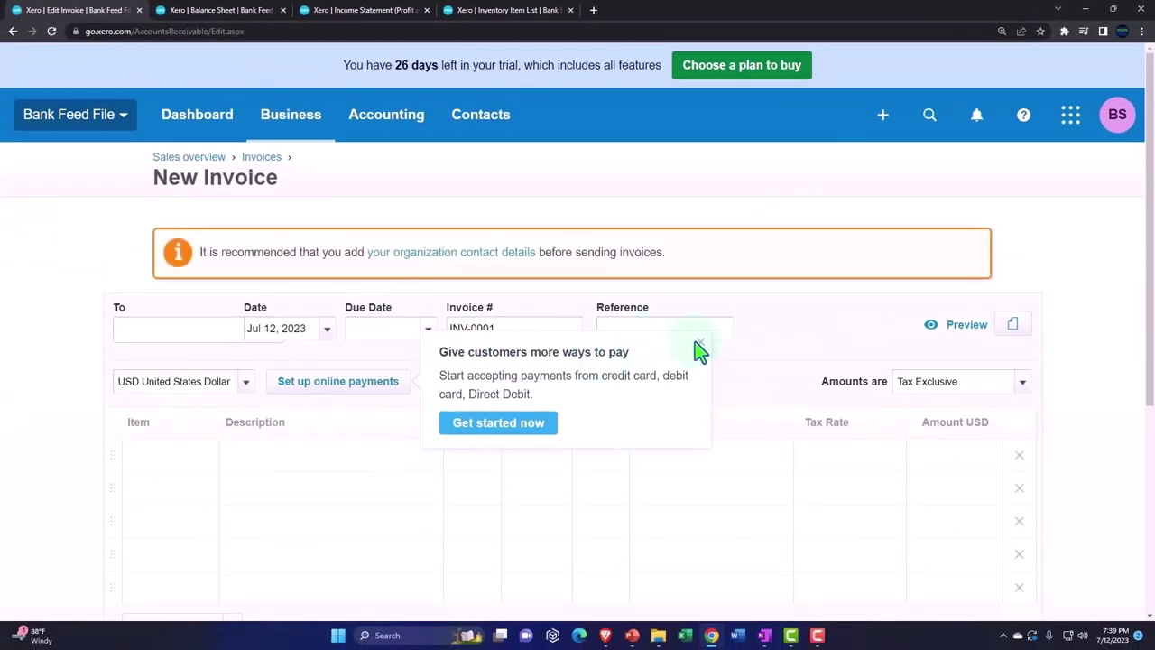
- Dismiss the online payments suggestion and set the invoice contact to Customer 1
left_click(698, 344)
type("Customer ")
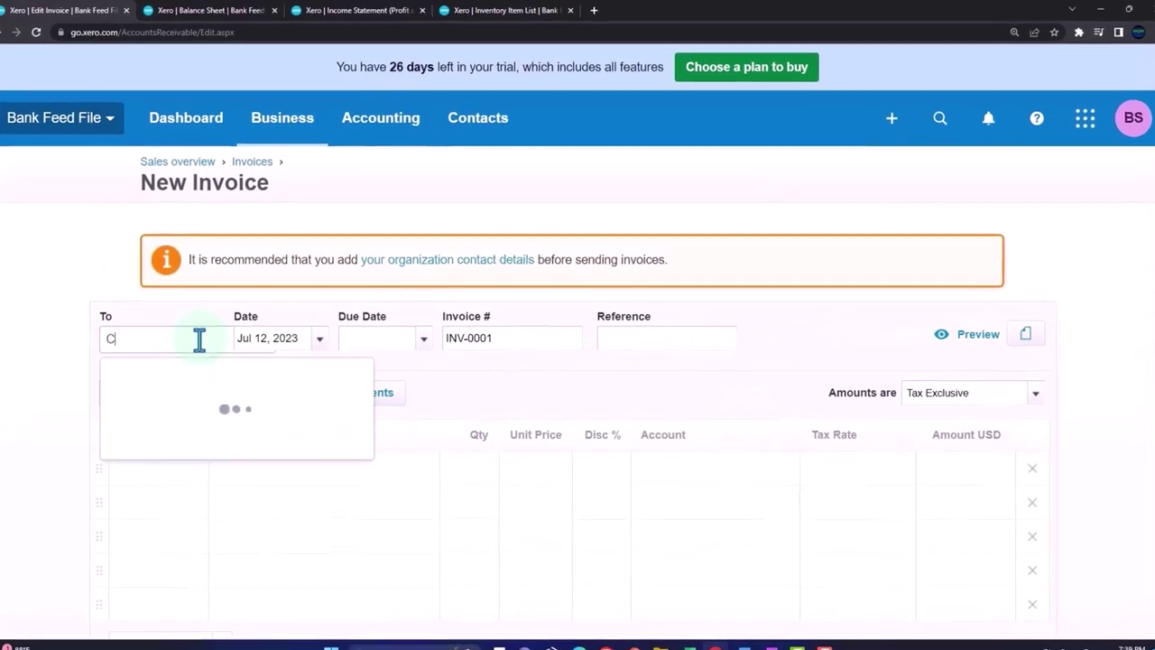
type("1")
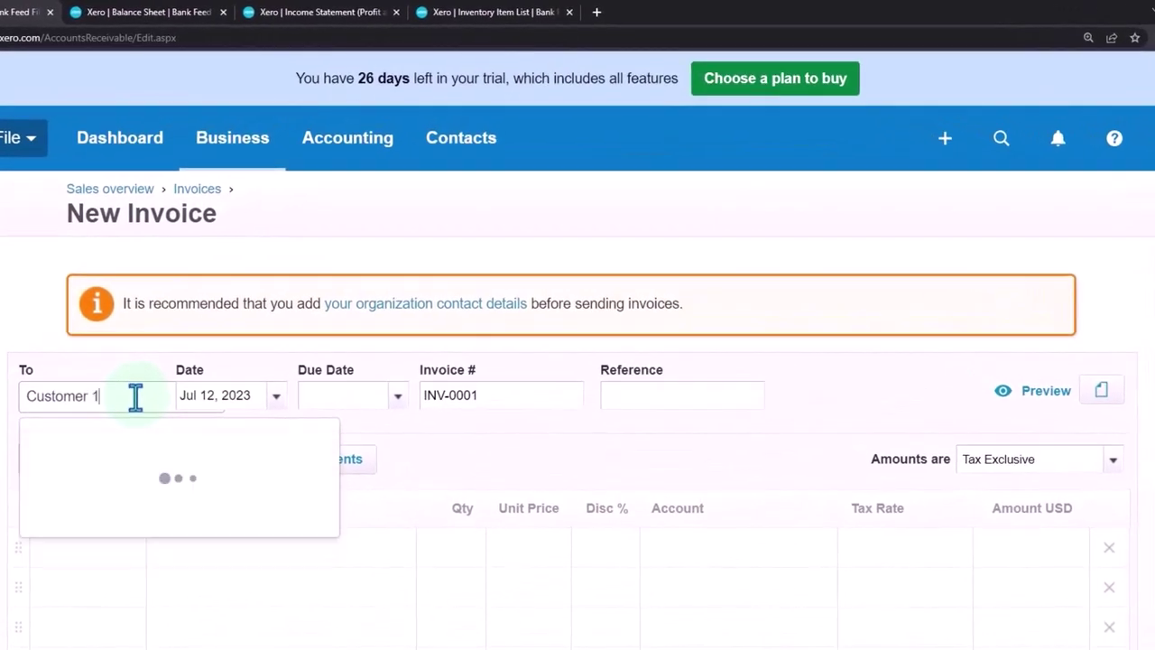
key("Tab")
scroll(144, 432, "down", 2)
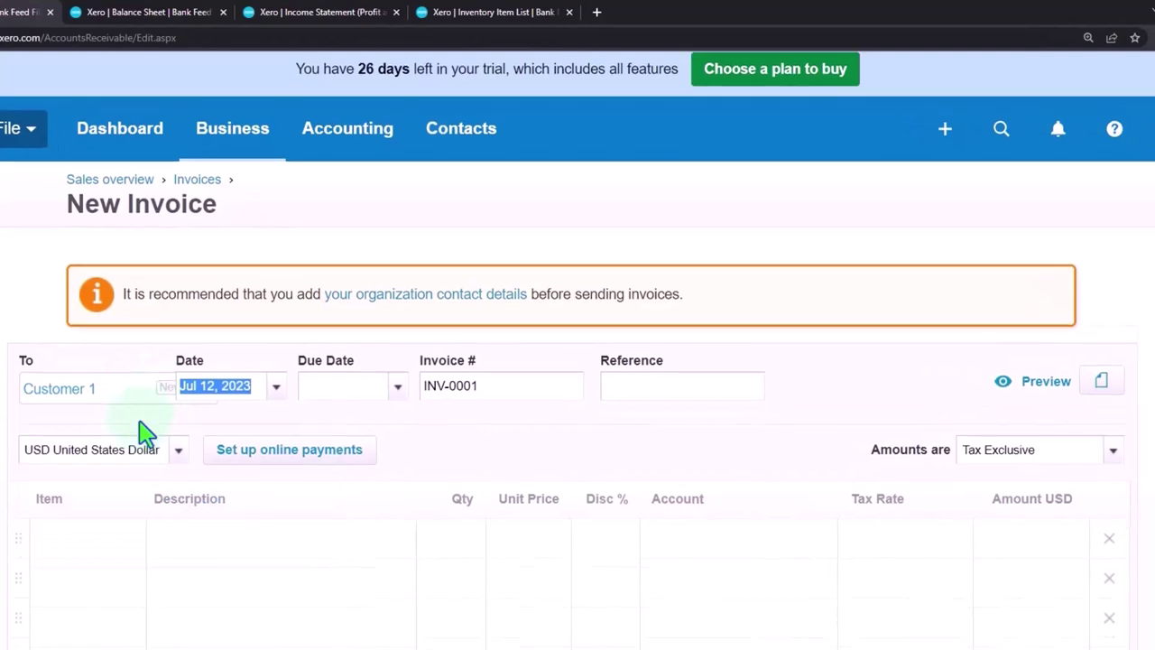
- Add an Inv Item 1 line: 1.00 at 500.00, account 4000 - Sales, Tax Exempt
left_click(129, 413)
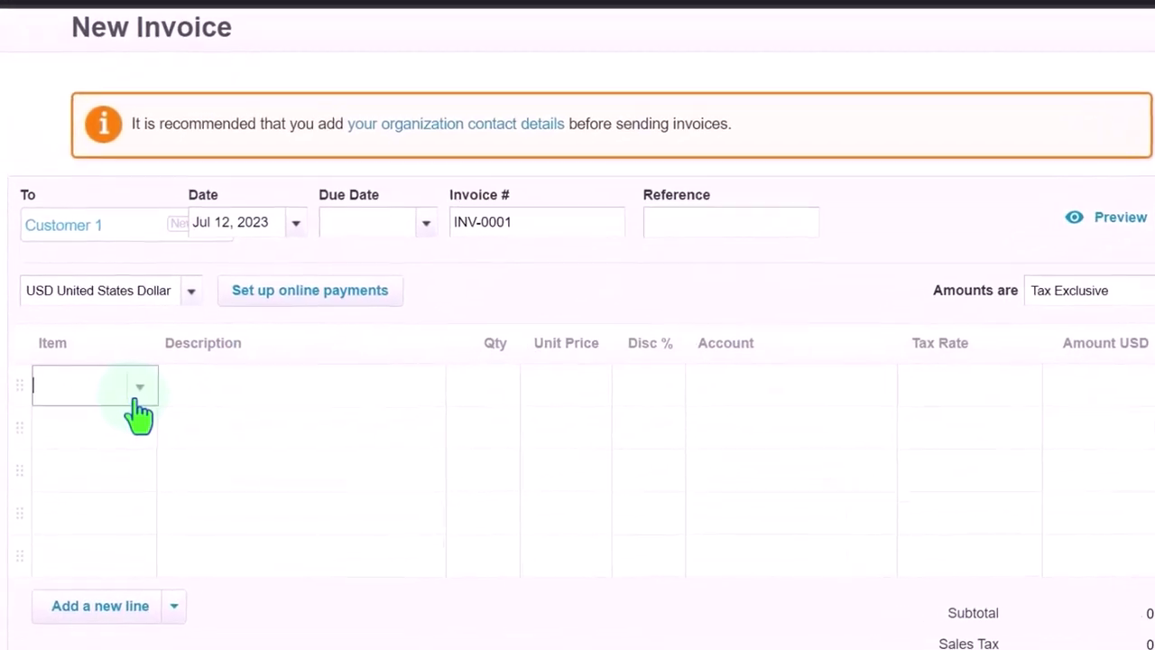
left_click(137, 397)
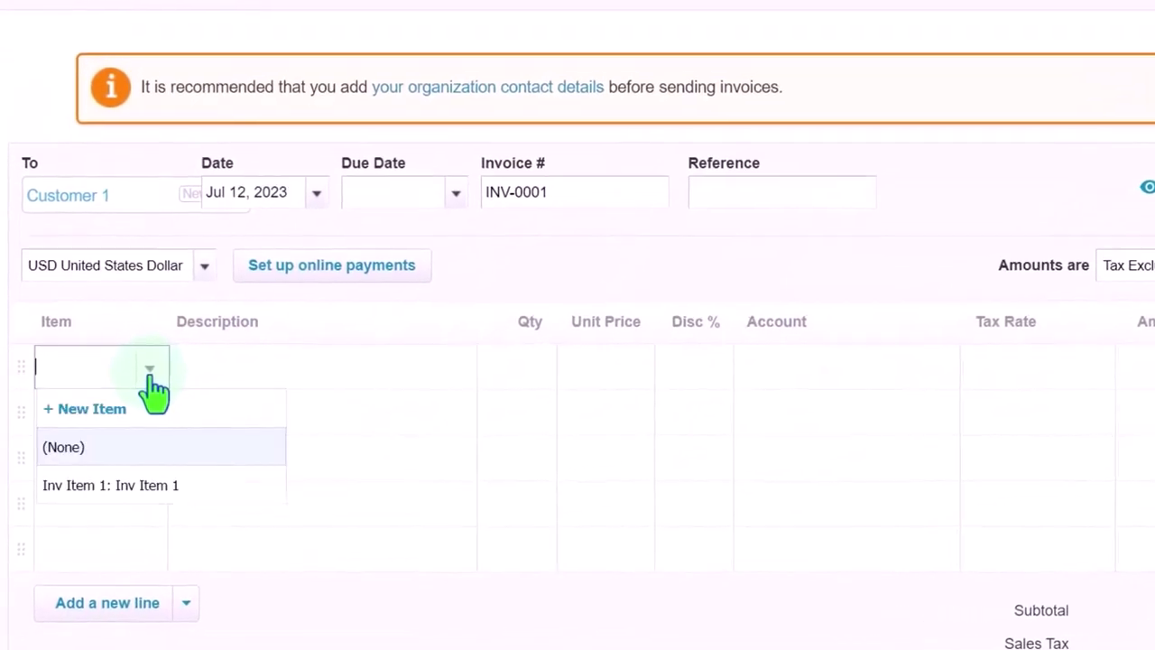
left_click(110, 499)
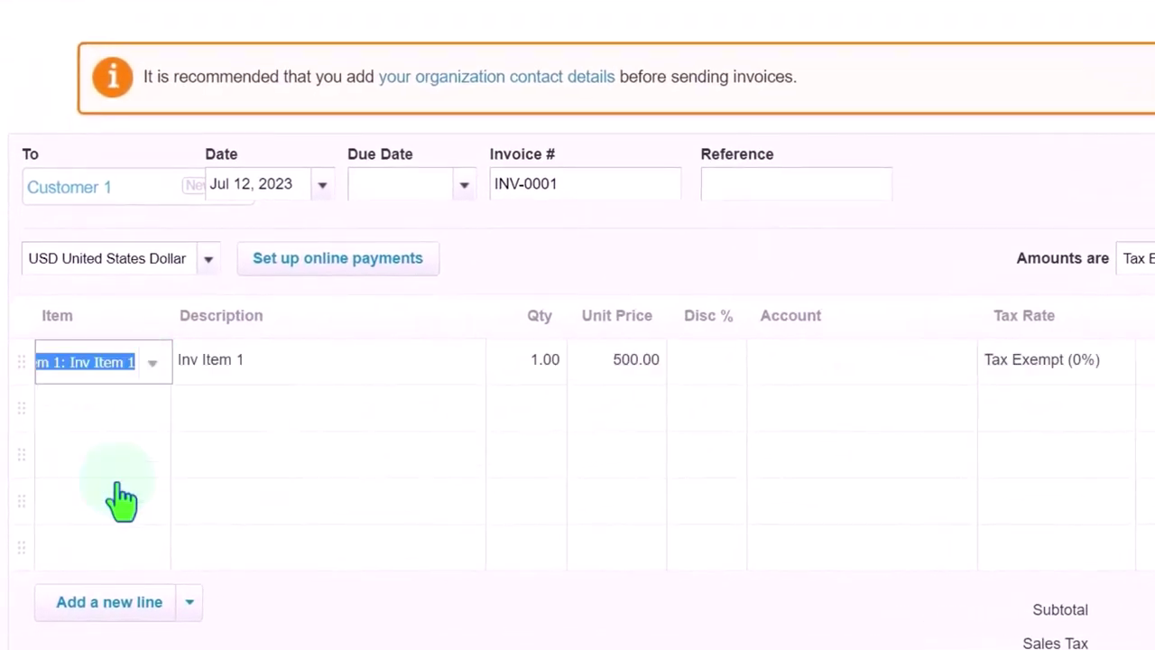
key("Tab")
key("Tab")
key("Tab")
key("Tab")
key("Tab")
key("Tab")
key("Tab")
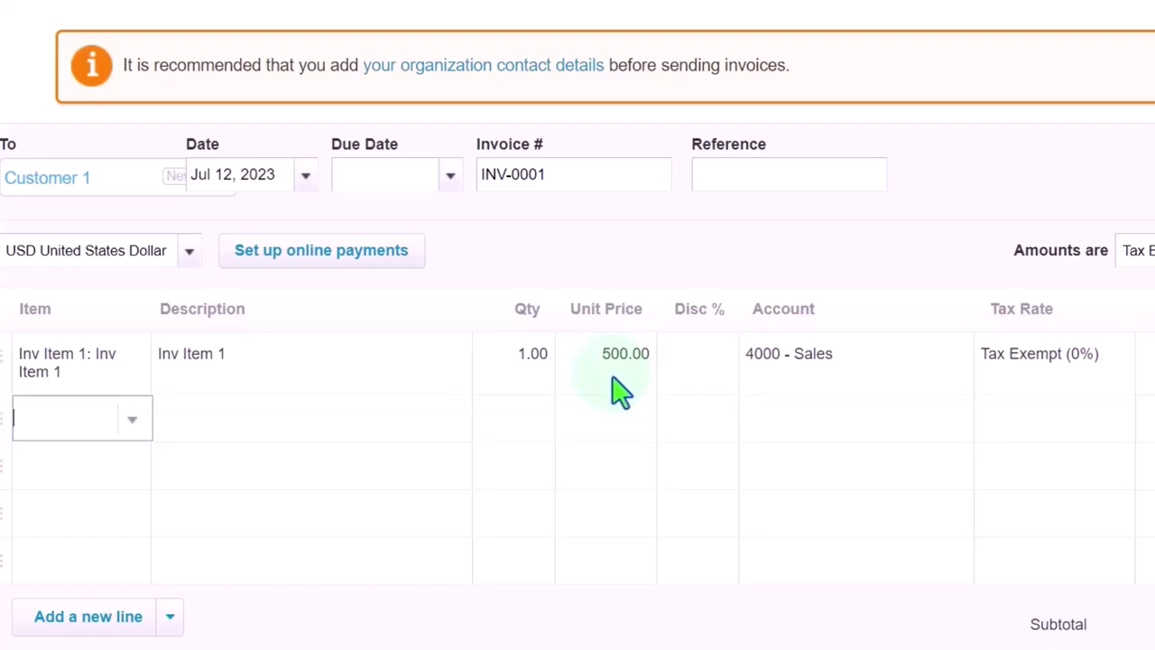
scroll(621, 392, "up", 1)
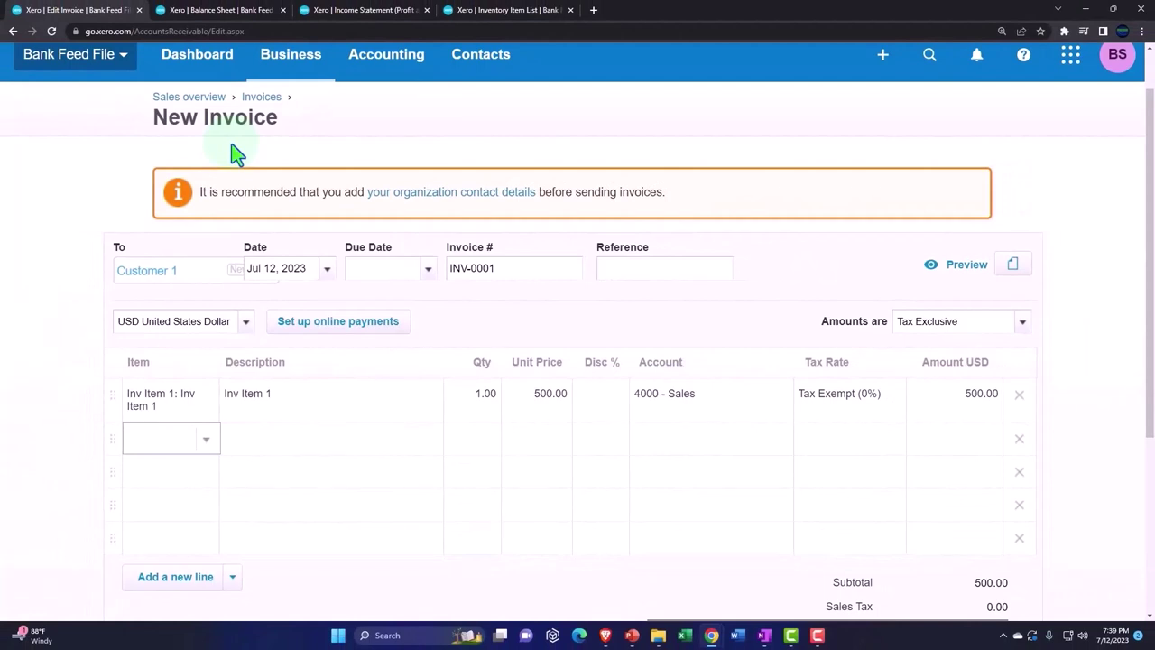
scroll(720, 531, "down", 1)
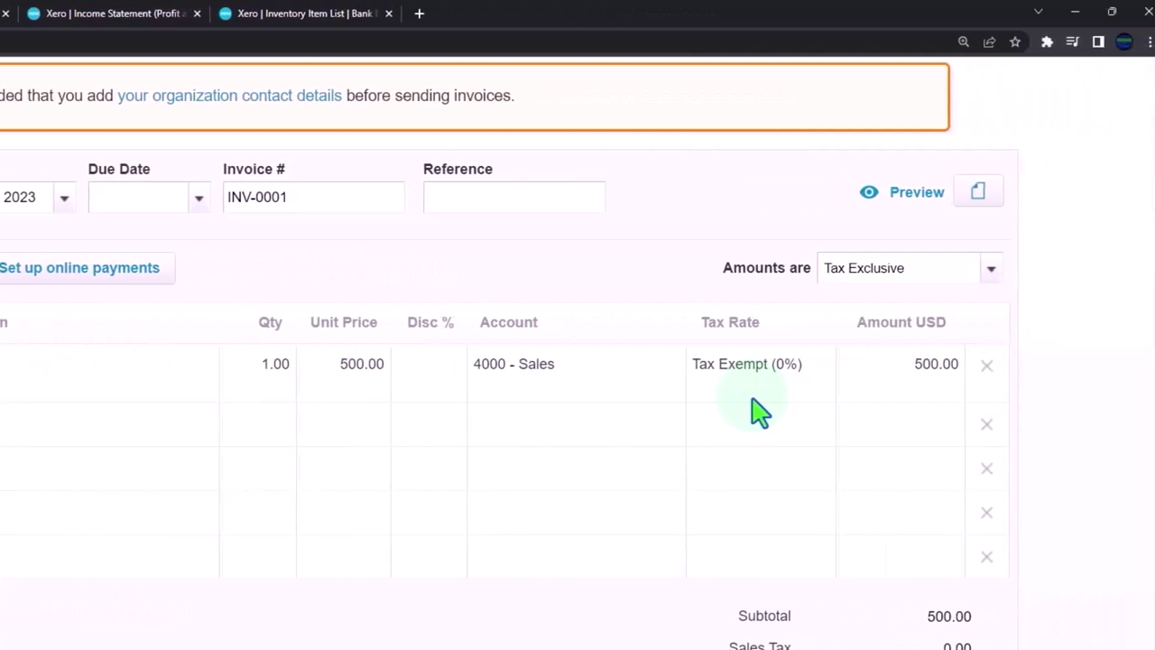
scroll(760, 412, "up", 3)
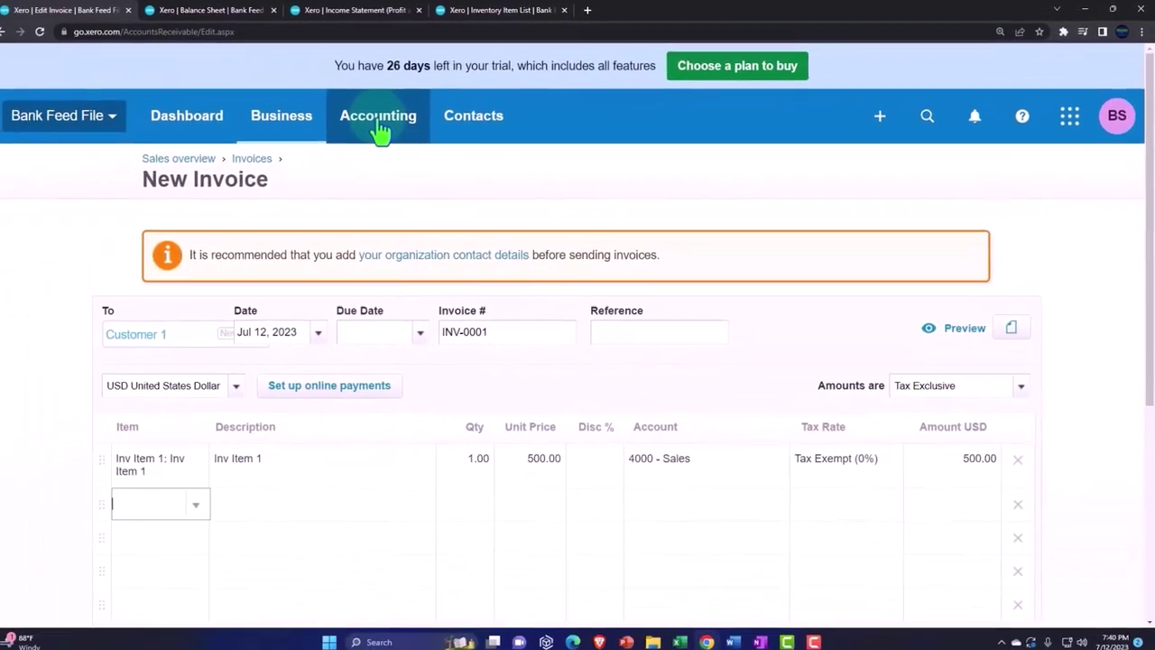
- Open the Checking Account's transaction list from Bank accounts
left_click(379, 126)
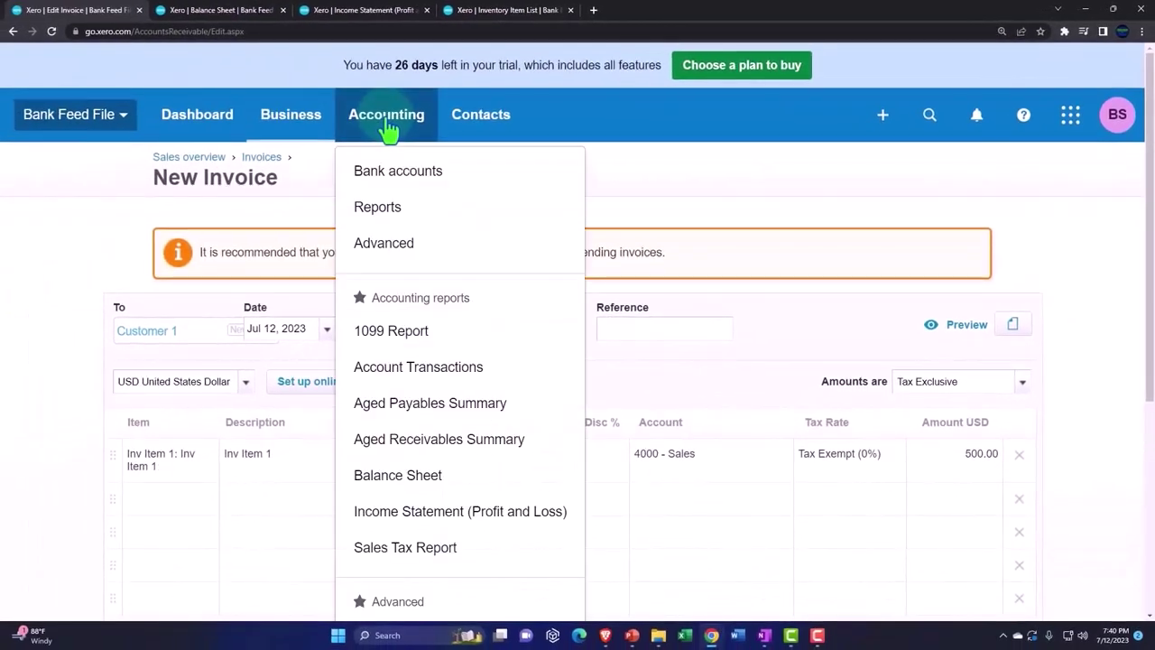
left_click(394, 176)
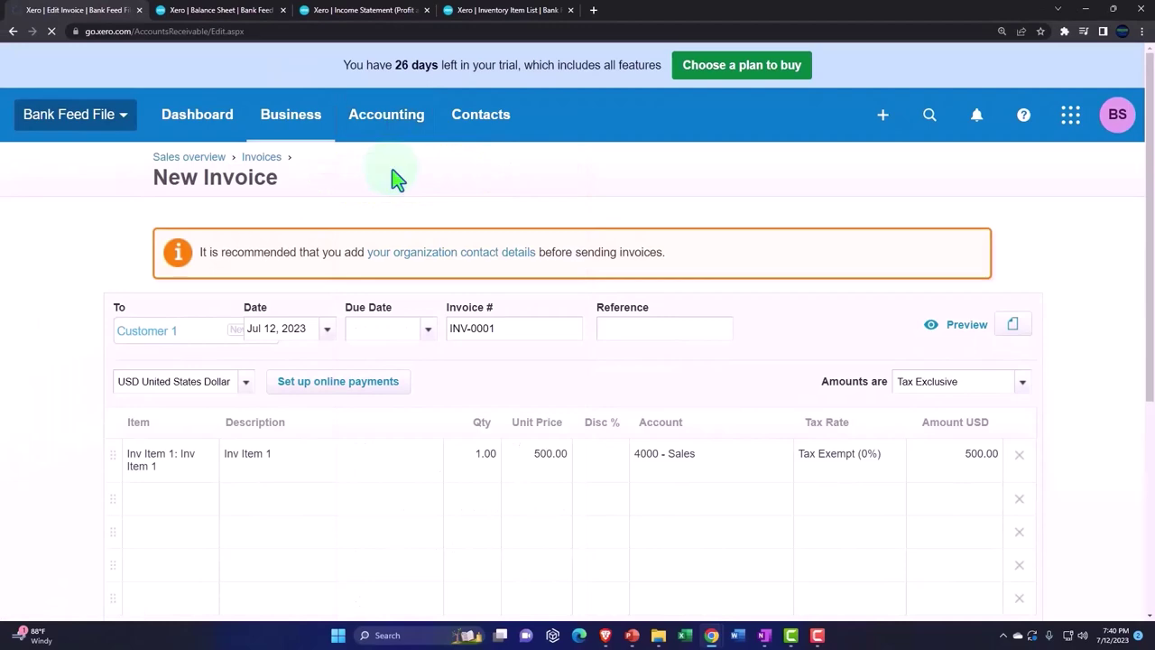
scroll(425, 272, "down", 3)
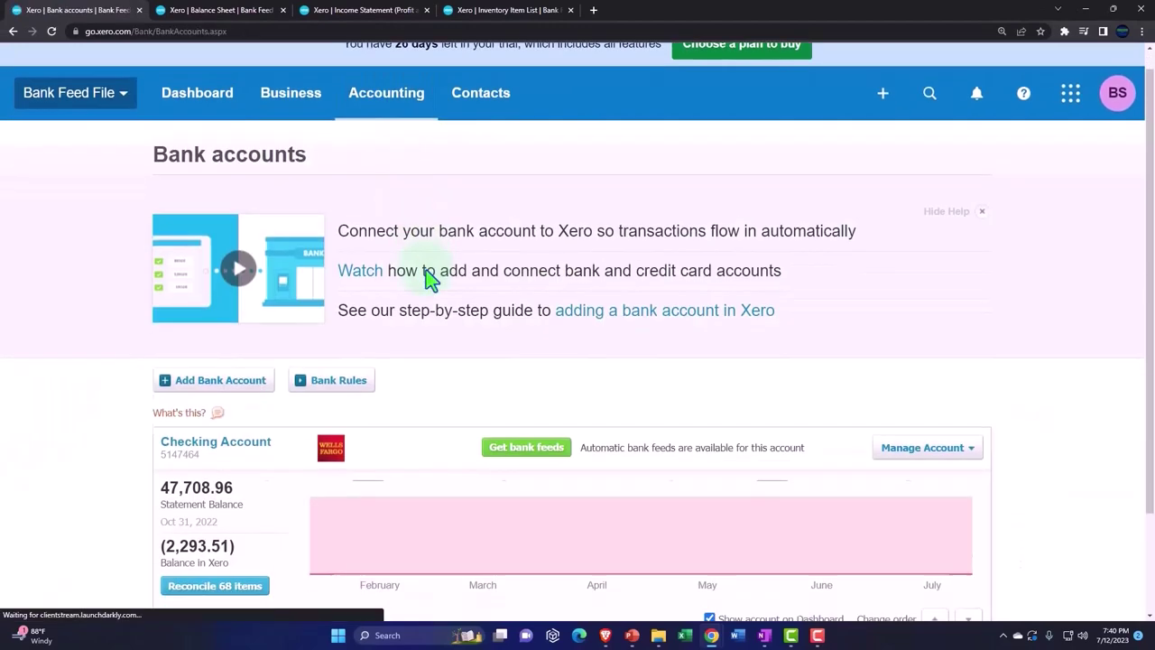
left_click(922, 321)
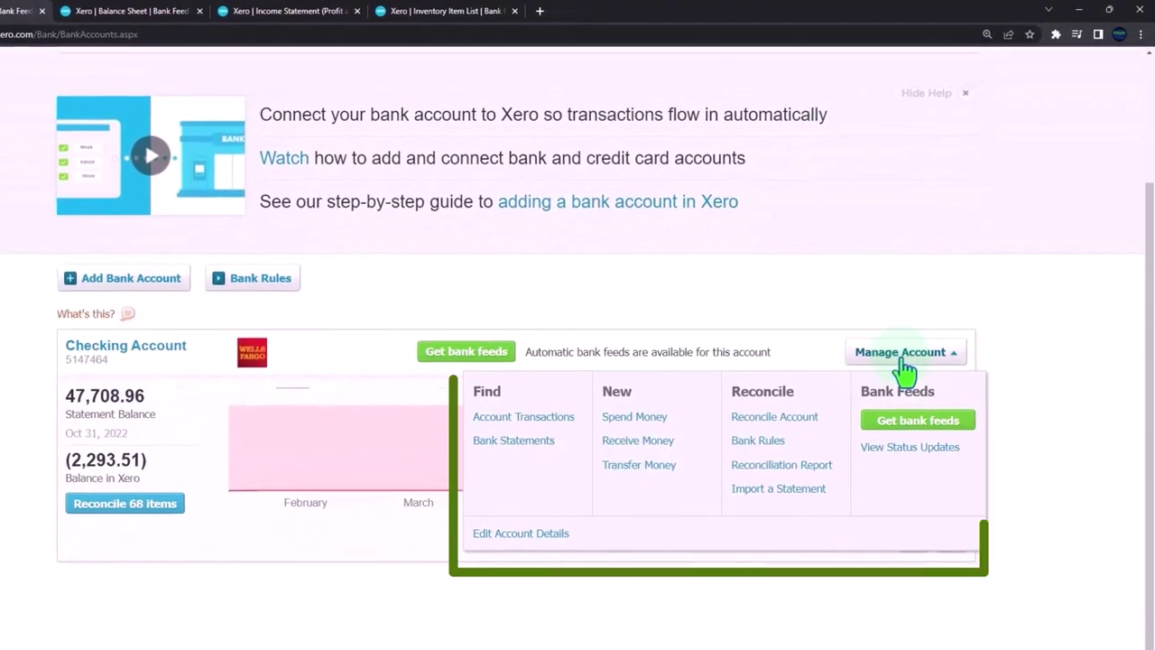
left_click(631, 420)
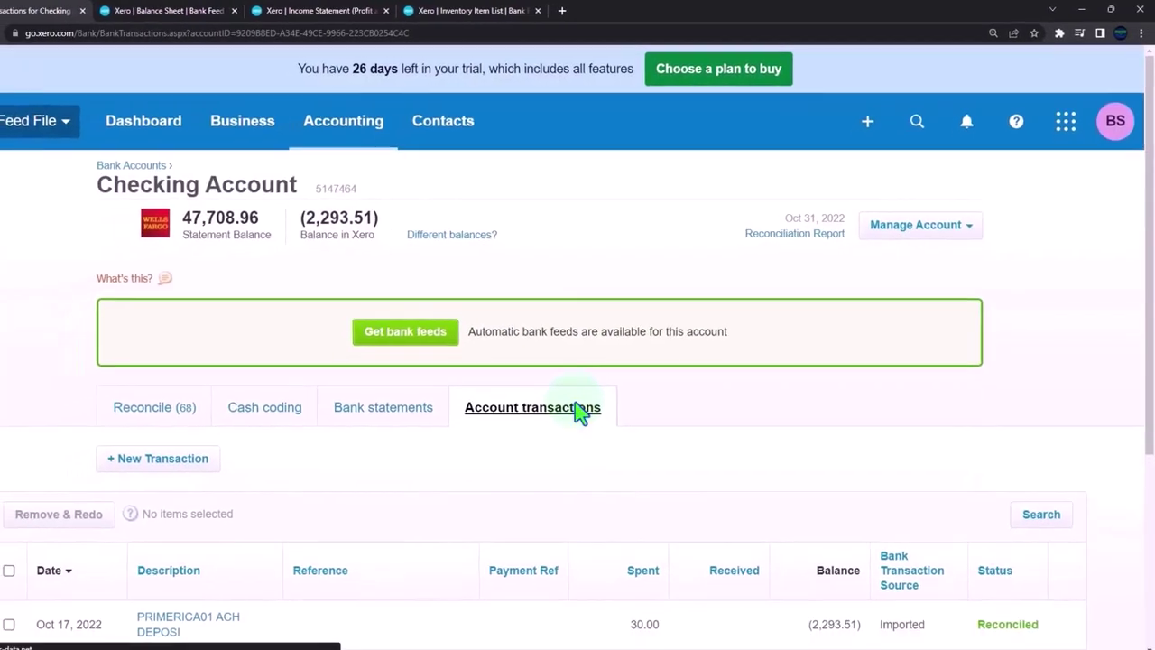
- Switch to the Reconcile tab and review the 68 unreconciled statement lines
scroll(603, 394, "down", 3)
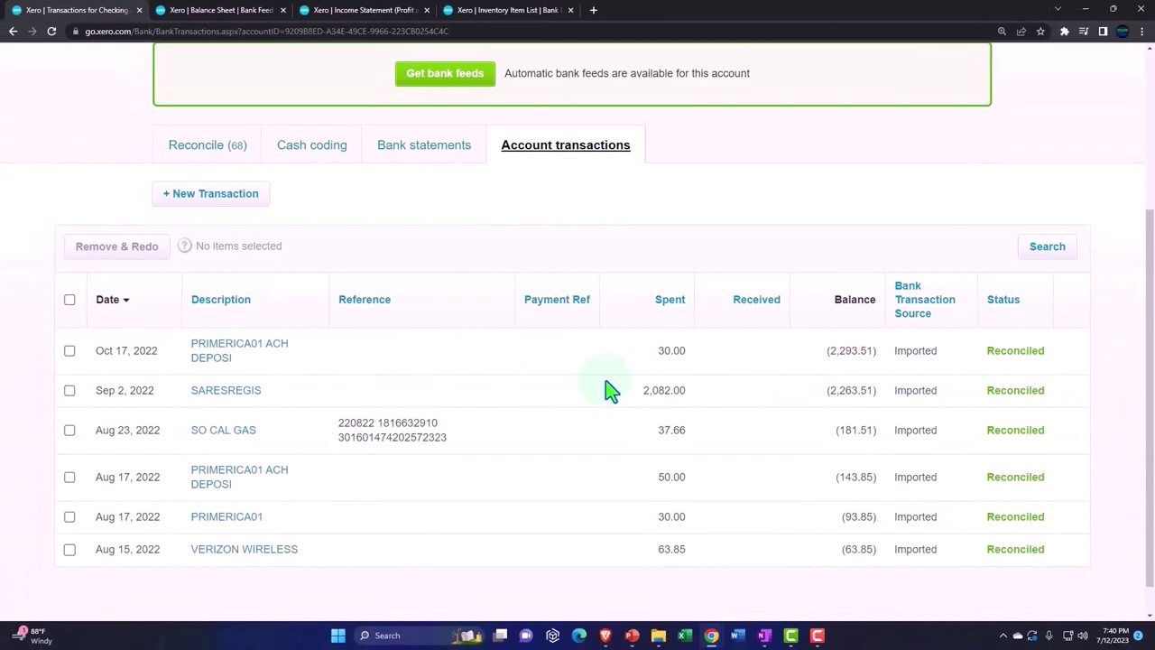
left_click(207, 147)
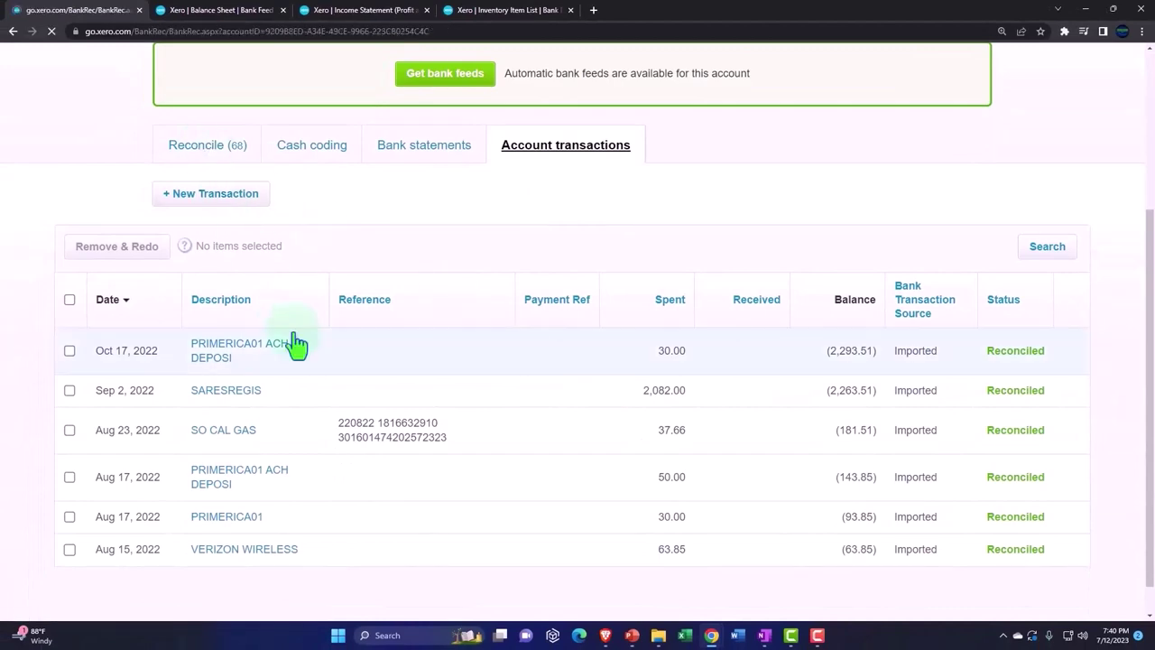
scroll(295, 338, "down", 3)
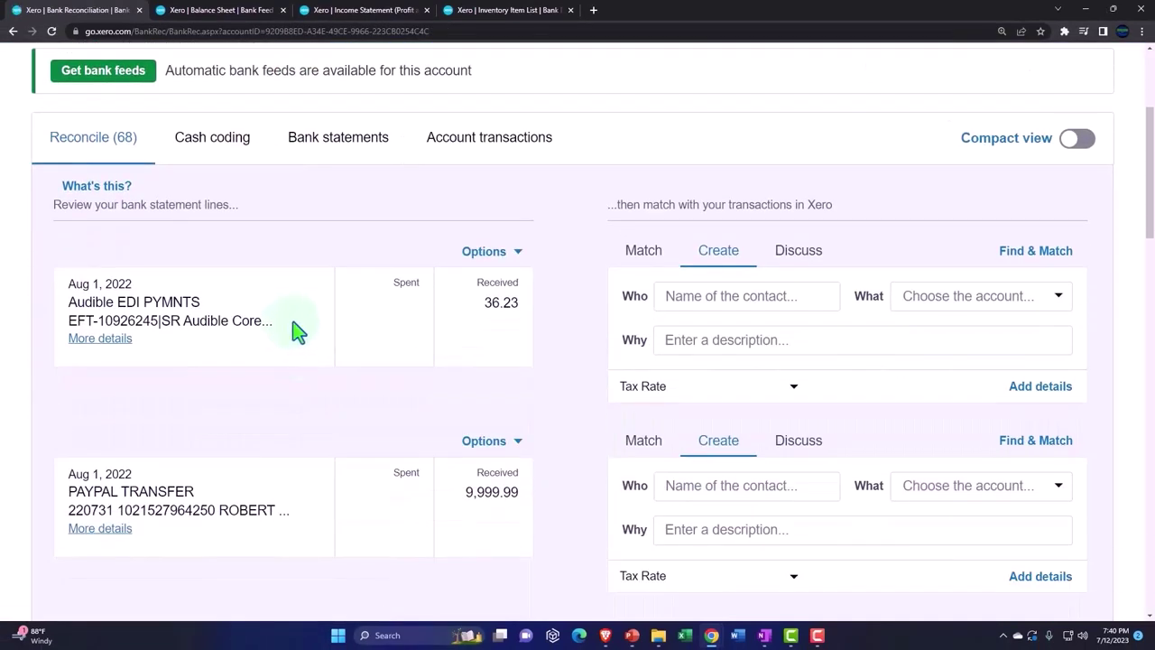
scroll(297, 332, "down", 3)
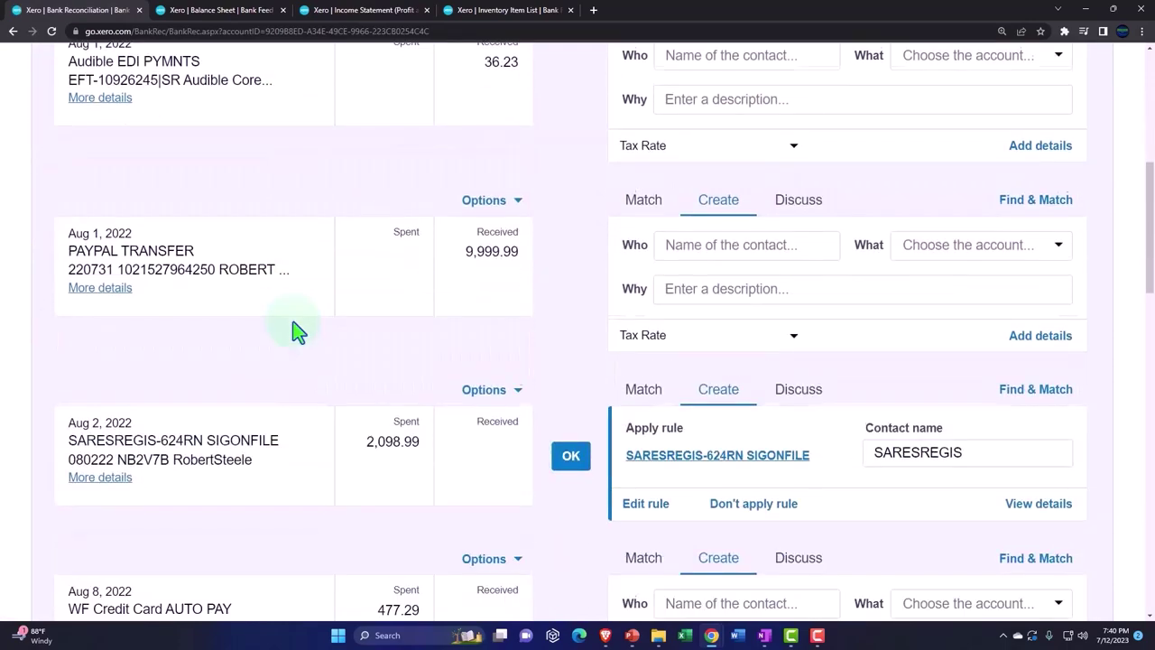
scroll(294, 330, "down", 1)
scroll(293, 323, "up", 3)
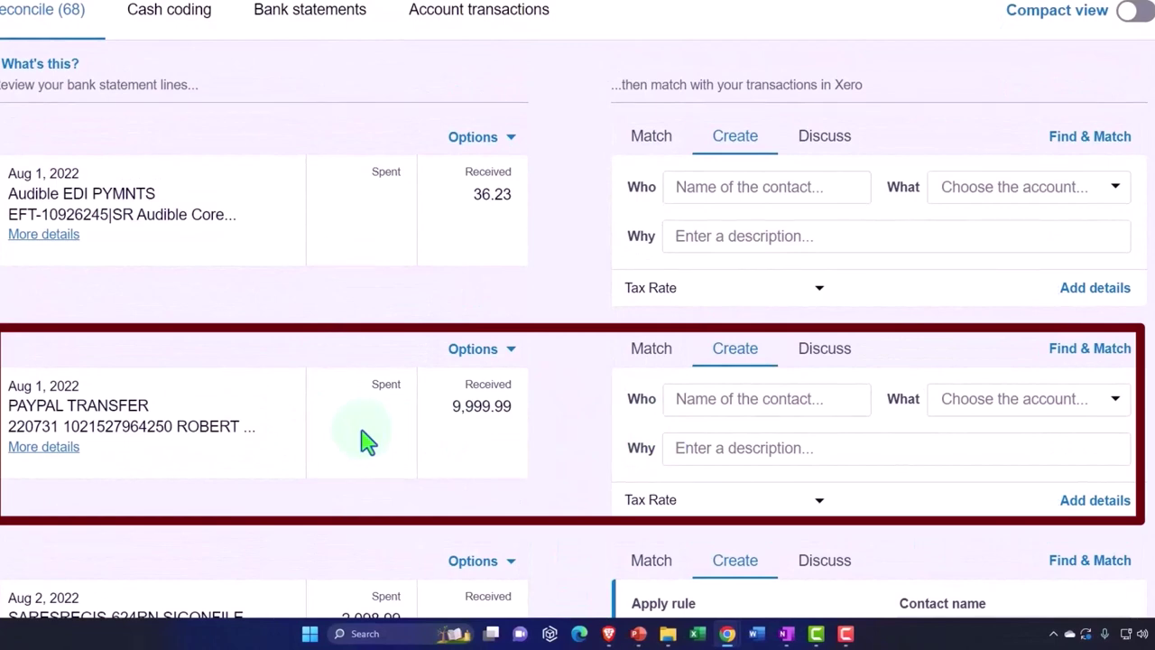
- Open the Aug 1 PAYPAL TRANSFER line for matching, leaving the 9,999.99 payment's item blank
left_click(1092, 511)
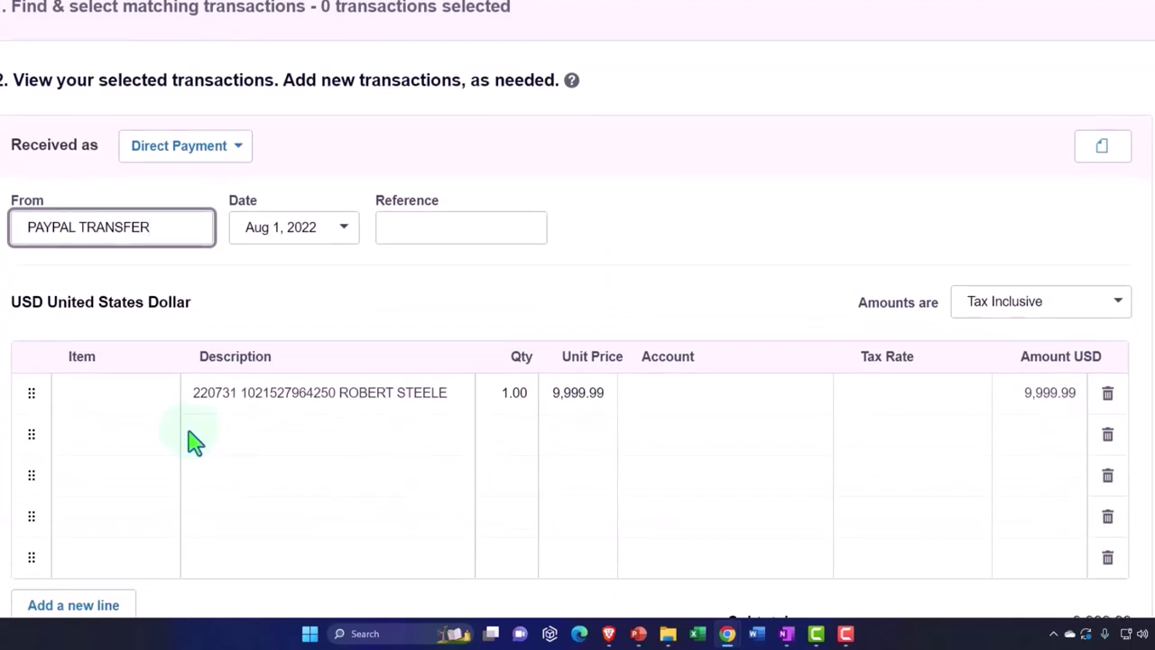
left_click(169, 405)
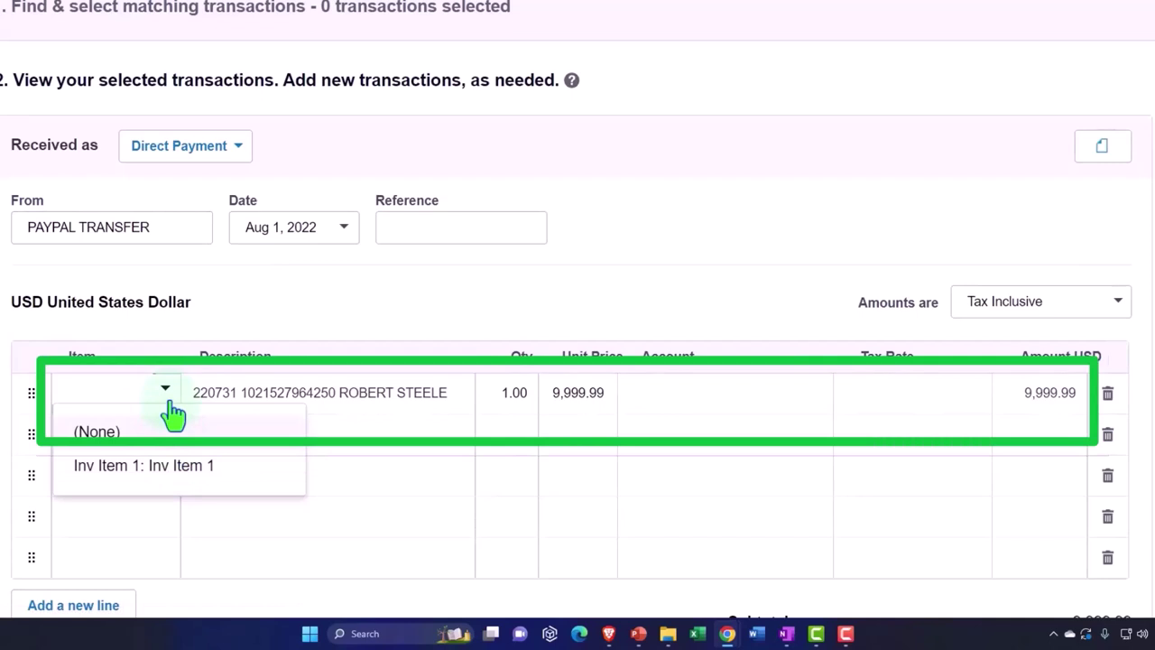
left_click(173, 411)
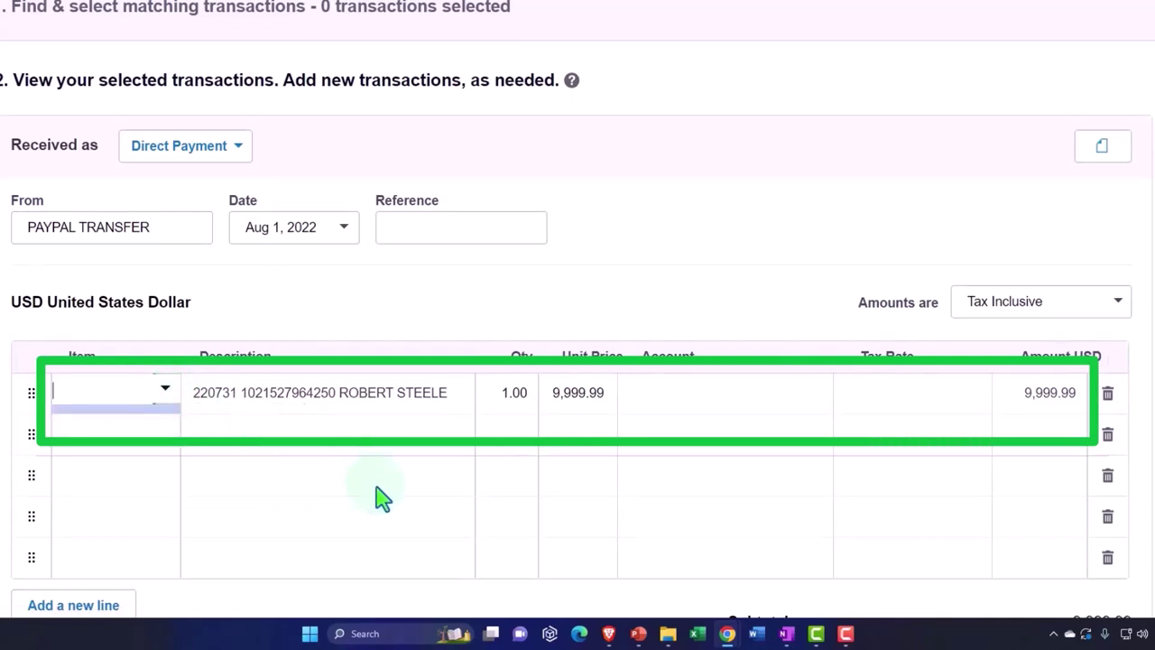
scroll(379, 495, "up", 5)
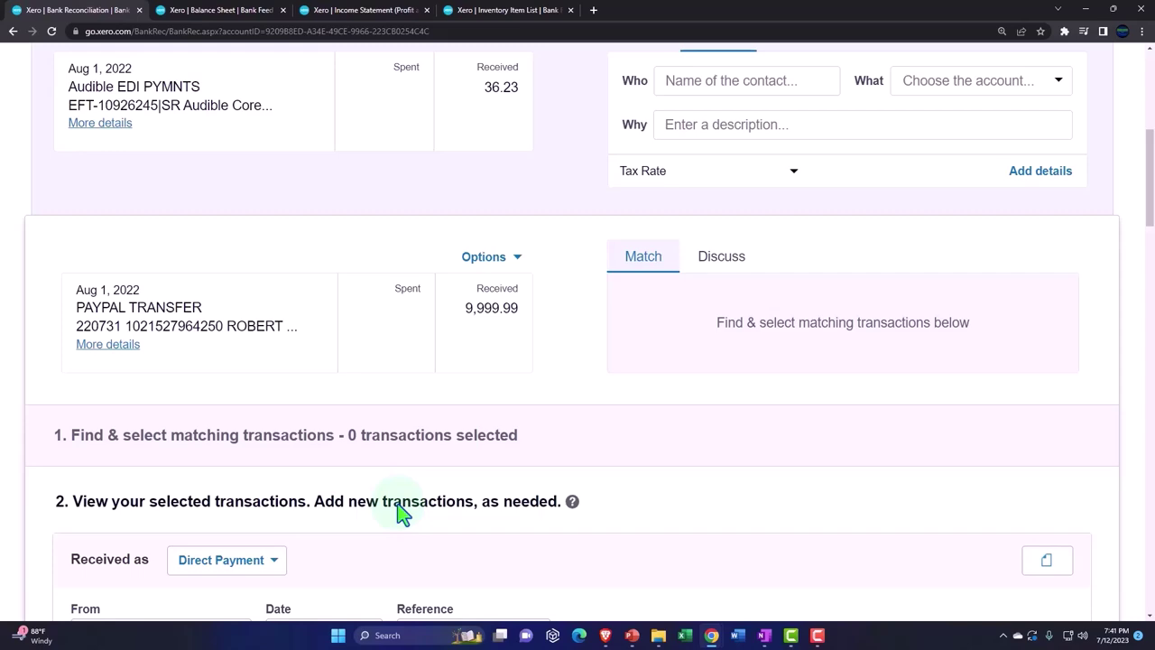
scroll(394, 511, "up", 5)
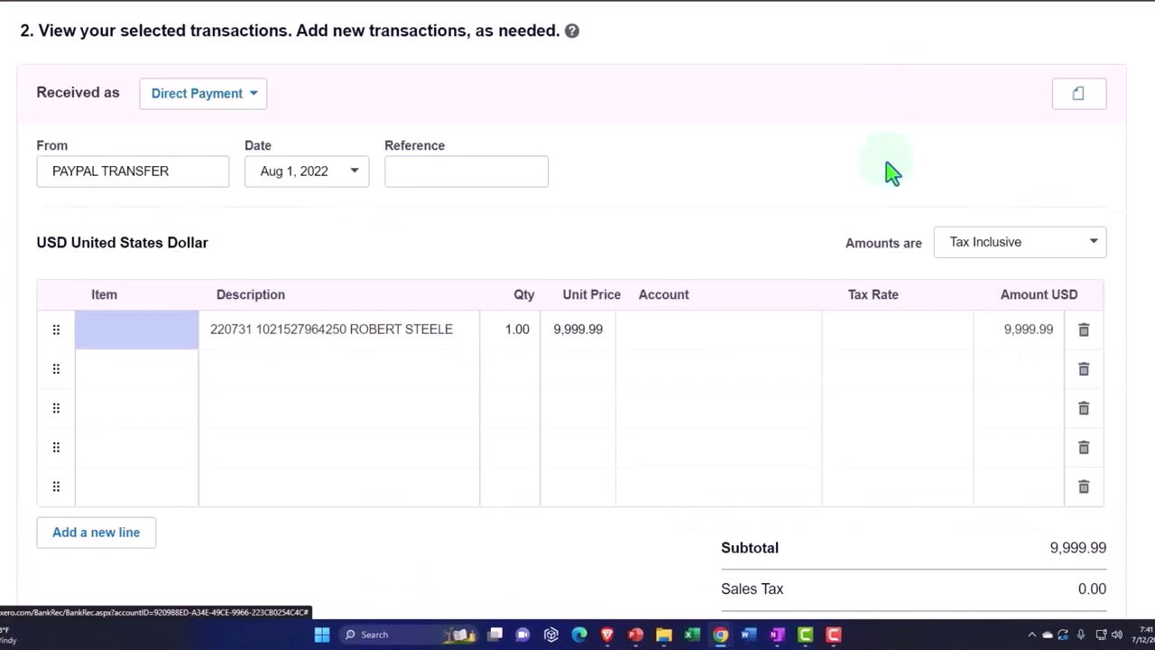
scroll(892, 180, "up", 10)
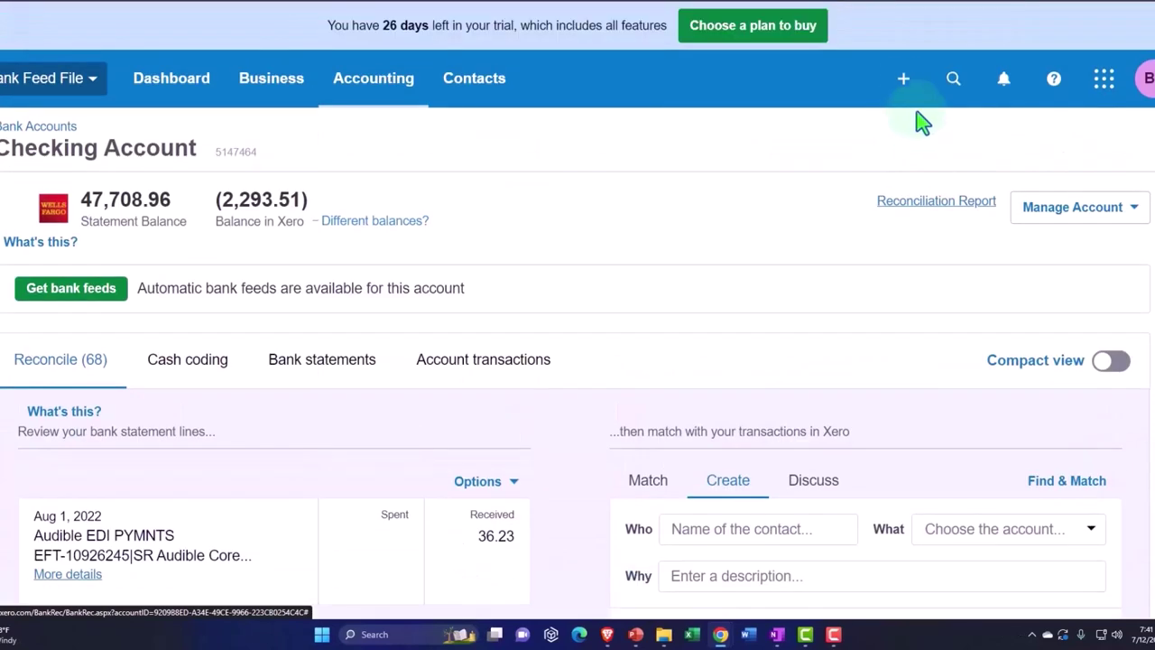
- Create a new sales invoice for contact Customer 1
left_click(903, 81)
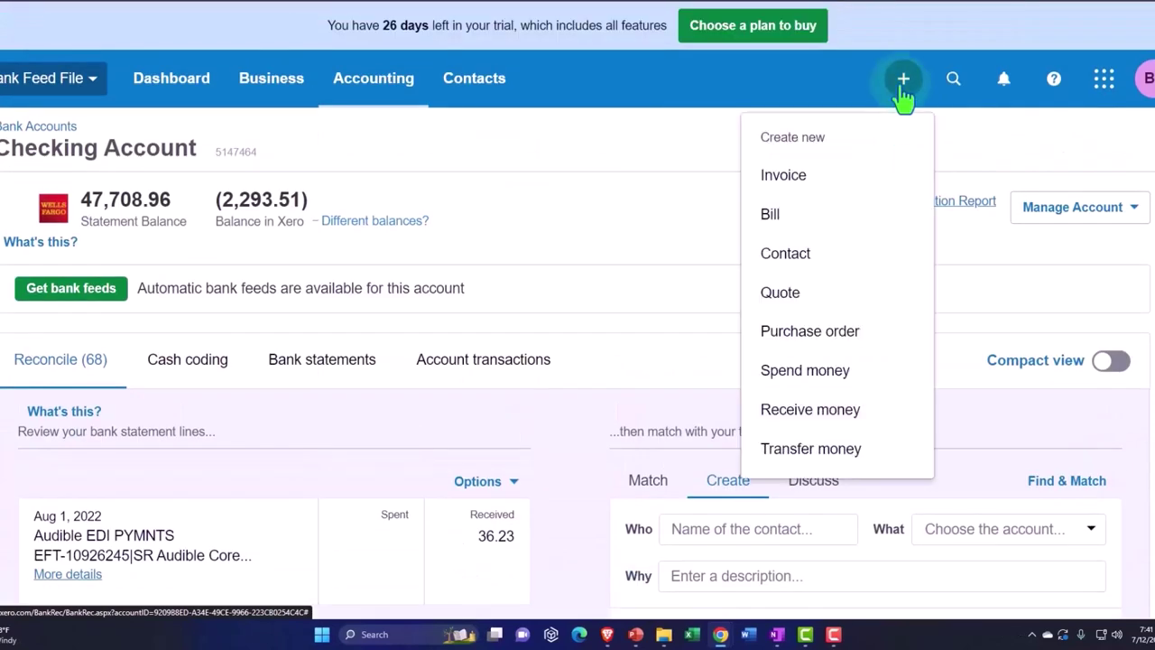
left_click(794, 181)
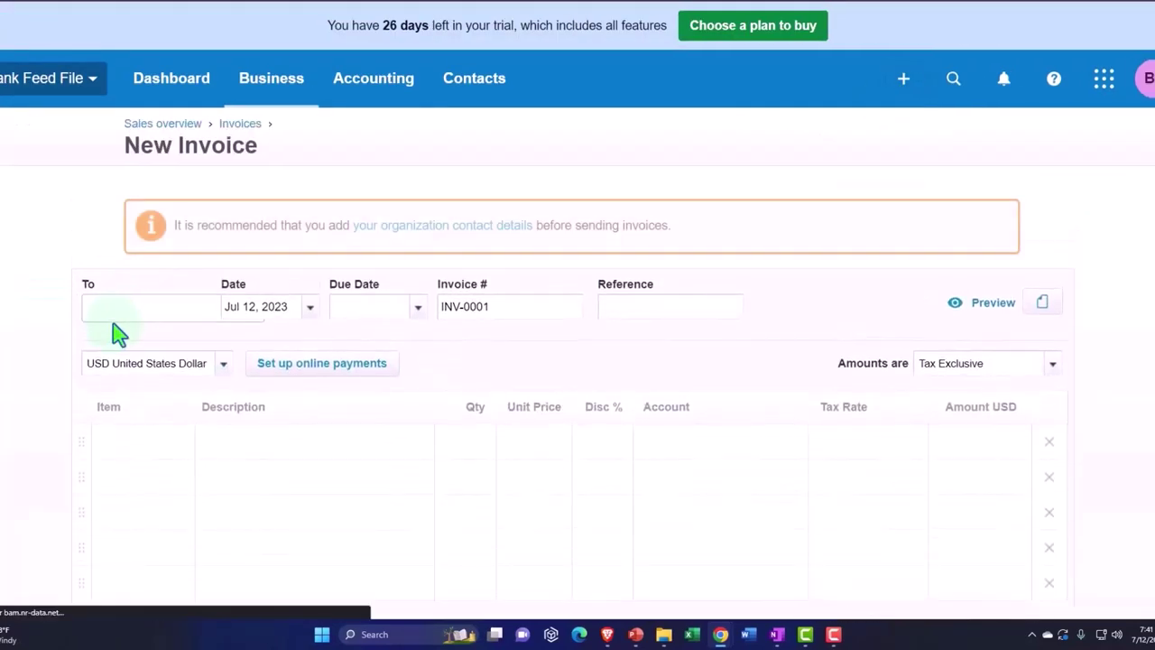
left_click(112, 313)
type("Cust")
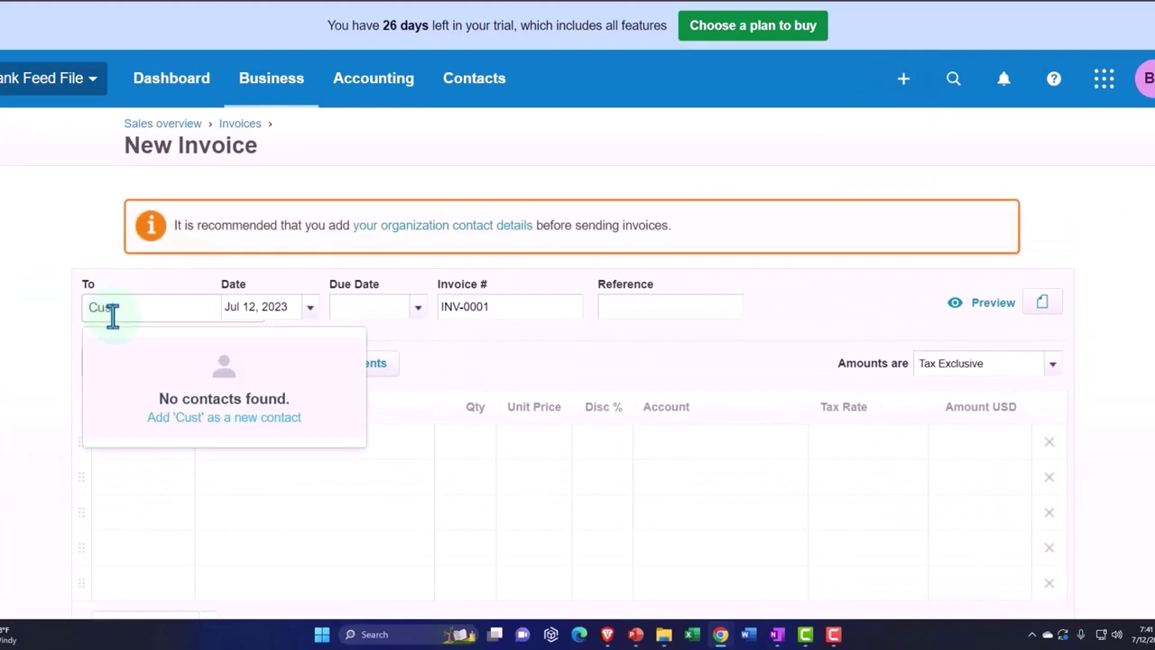
type("omer 1")
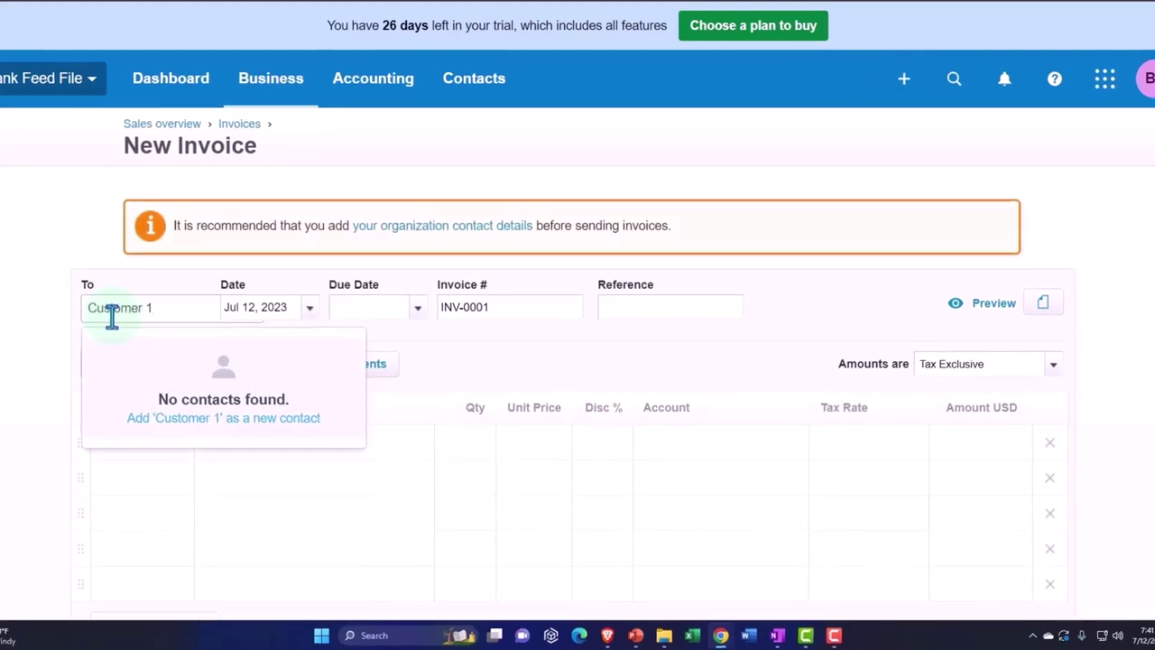
key("Tab")
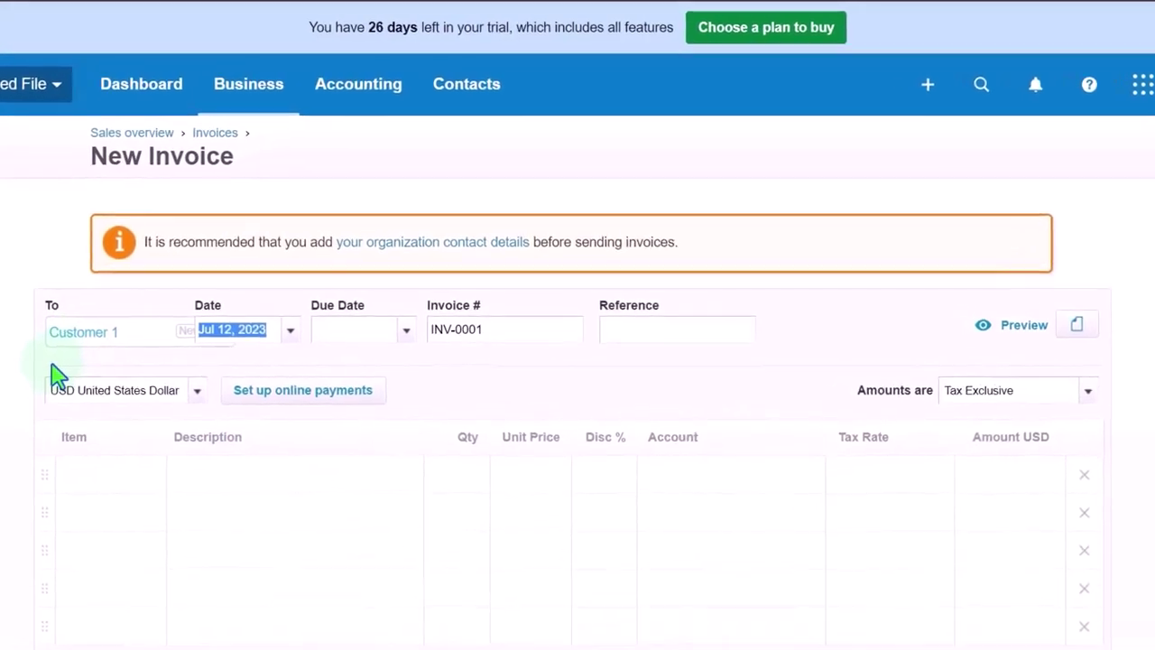
- Page the date calendar back into 2022 and set the invoice date to Apr 14, 2022
left_click(282, 198)
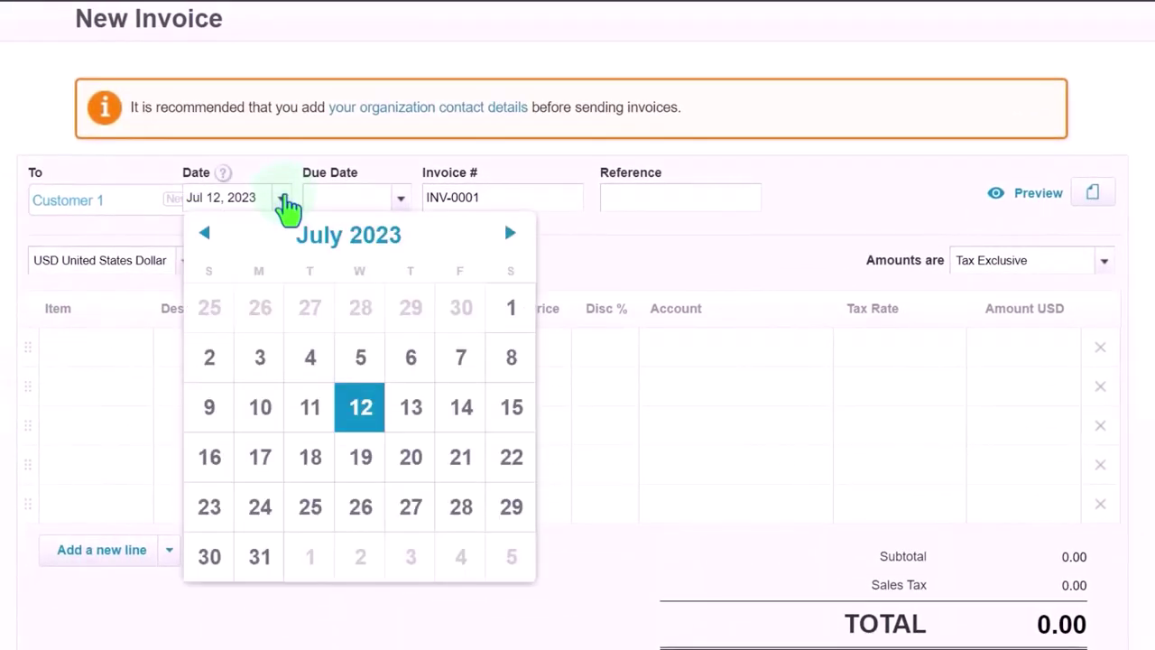
left_click(205, 234)
left_click(204, 234)
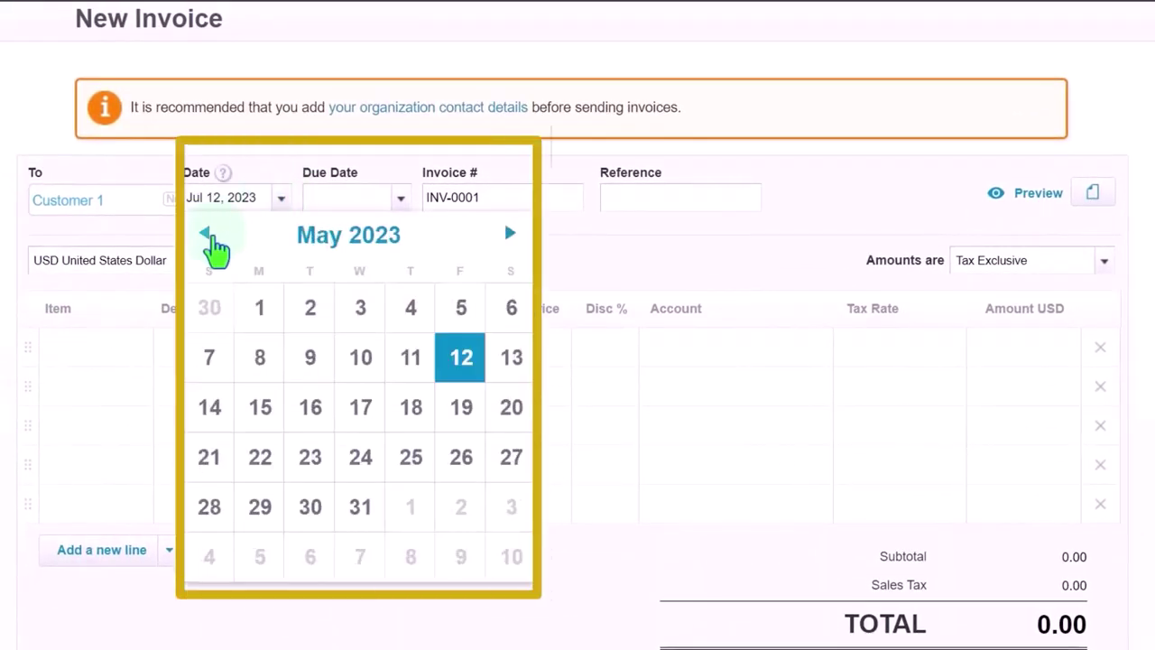
left_click(207, 235)
left_click(205, 234)
left_click(205, 235)
left_click(204, 235)
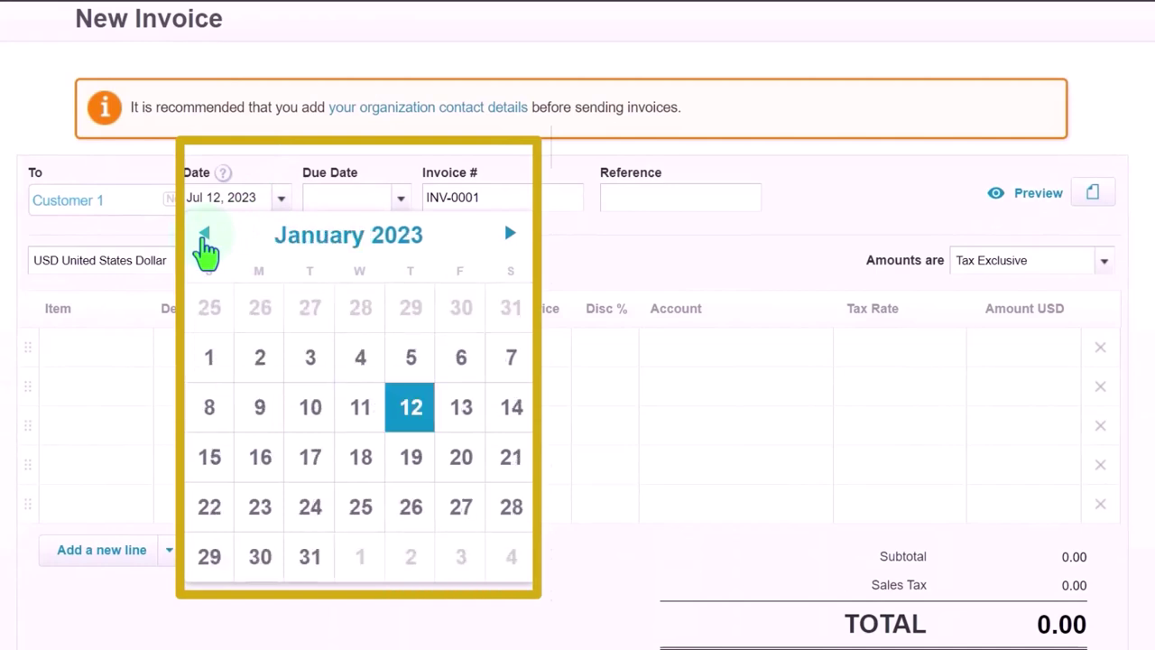
left_click(205, 235)
left_click(205, 235)
left_click(205, 234)
left_click(205, 235)
left_click(205, 235)
left_click(205, 235)
left_click(205, 235)
left_click(205, 235)
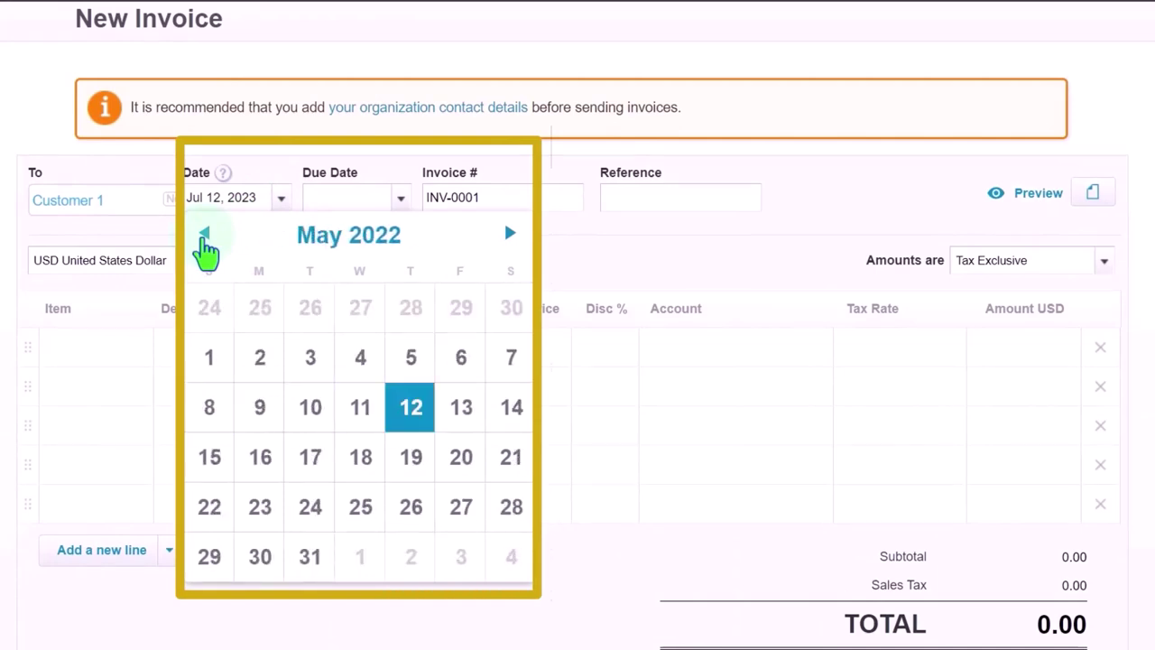
left_click(205, 234)
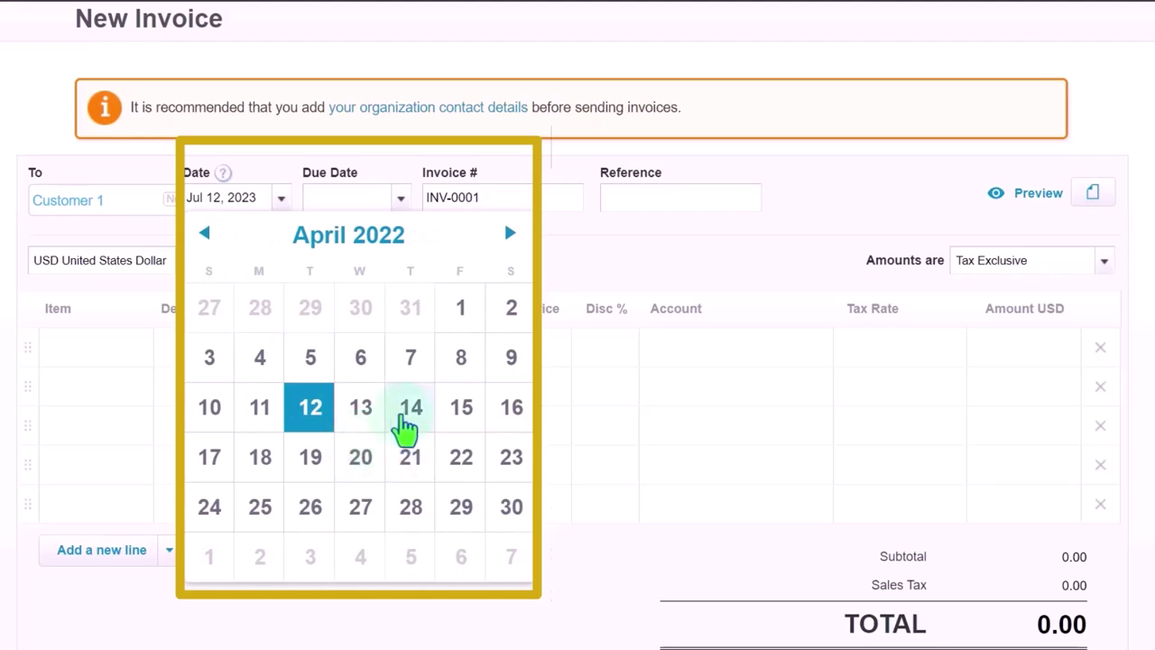
left_click(408, 417)
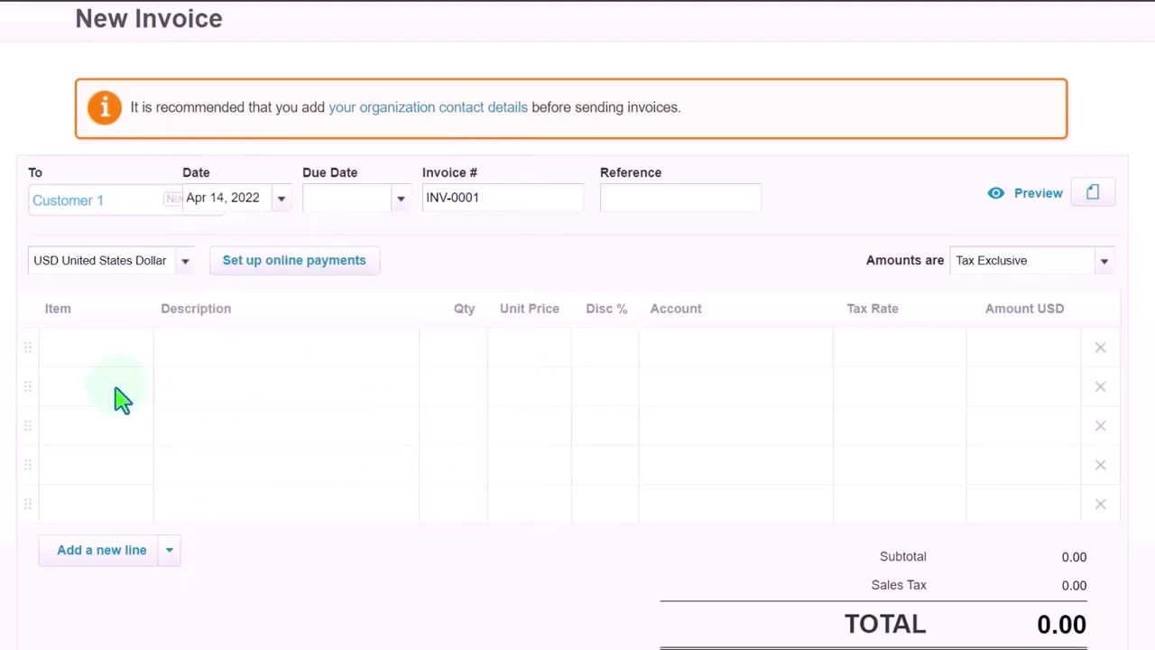
- Correct the invoice date to Dec 15, 2022
left_click(281, 198)
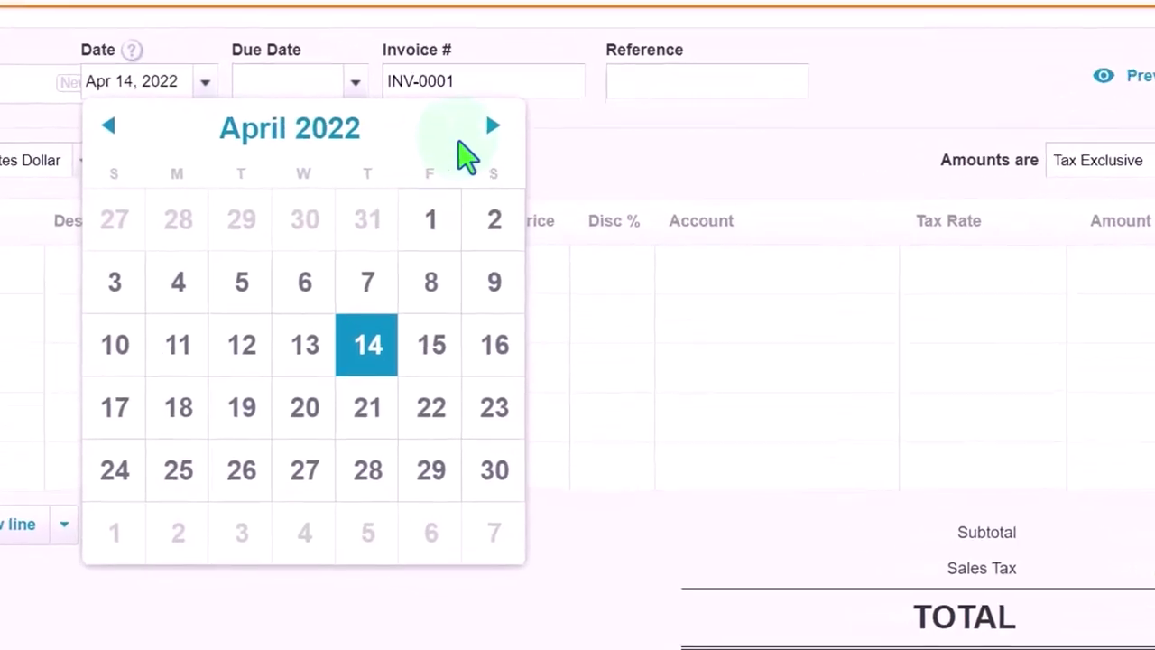
left_click(511, 227)
left_click(482, 77)
left_click(482, 76)
left_click(483, 76)
left_click(483, 77)
left_click(483, 77)
left_click(483, 77)
left_click(482, 77)
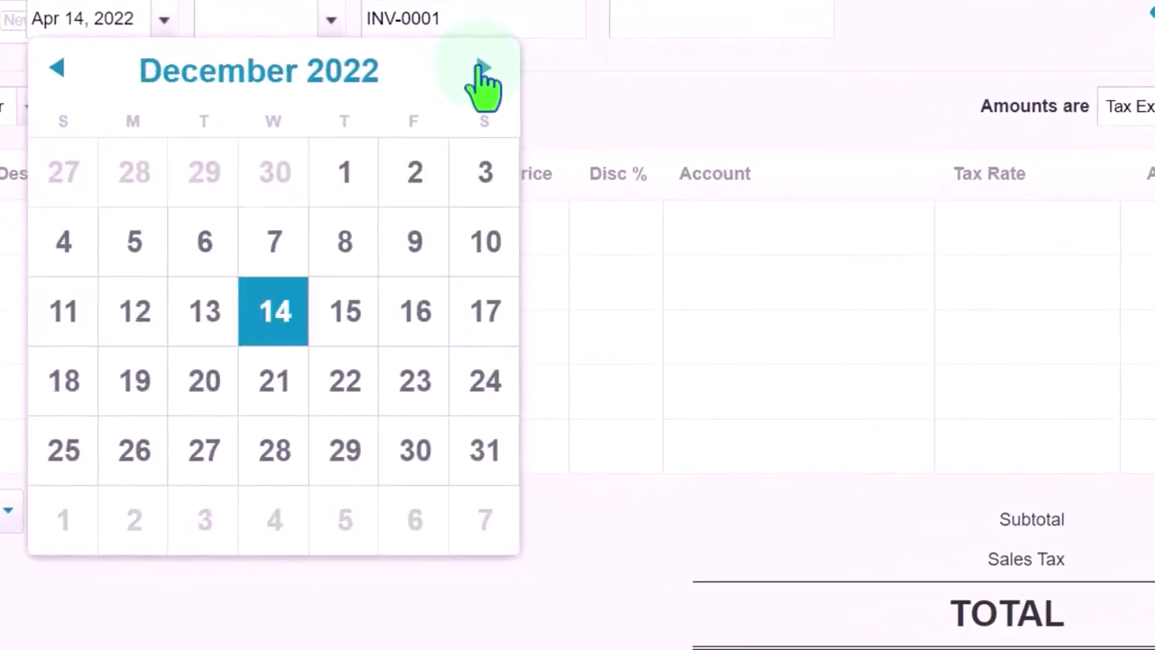
left_click(344, 316)
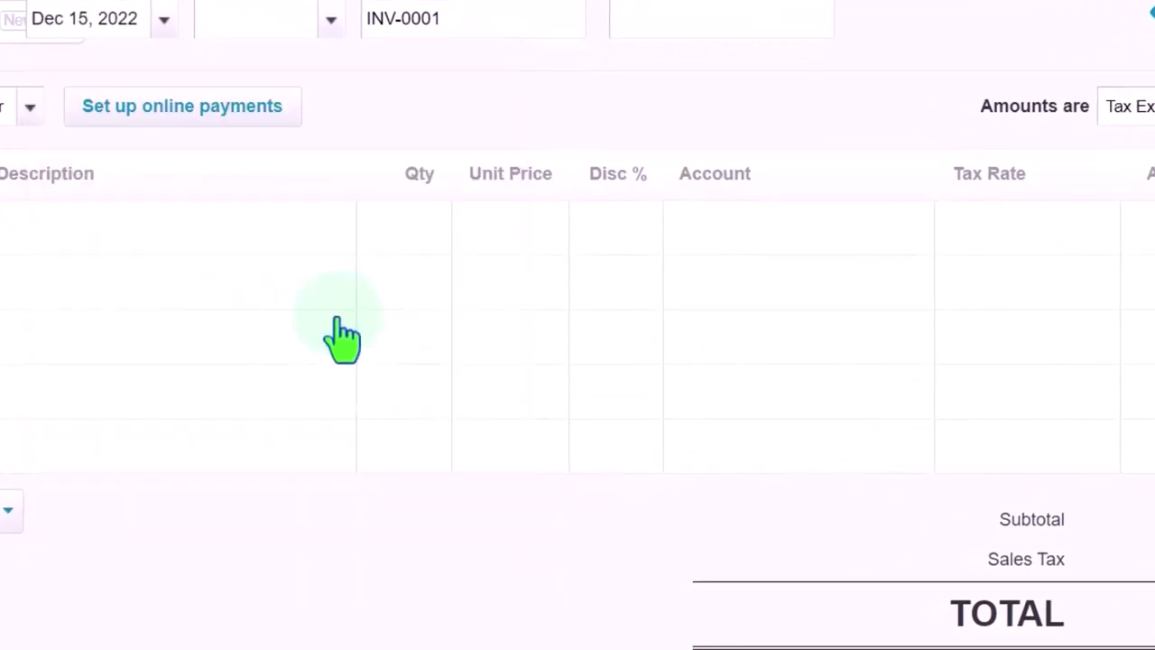
left_click(14, 244)
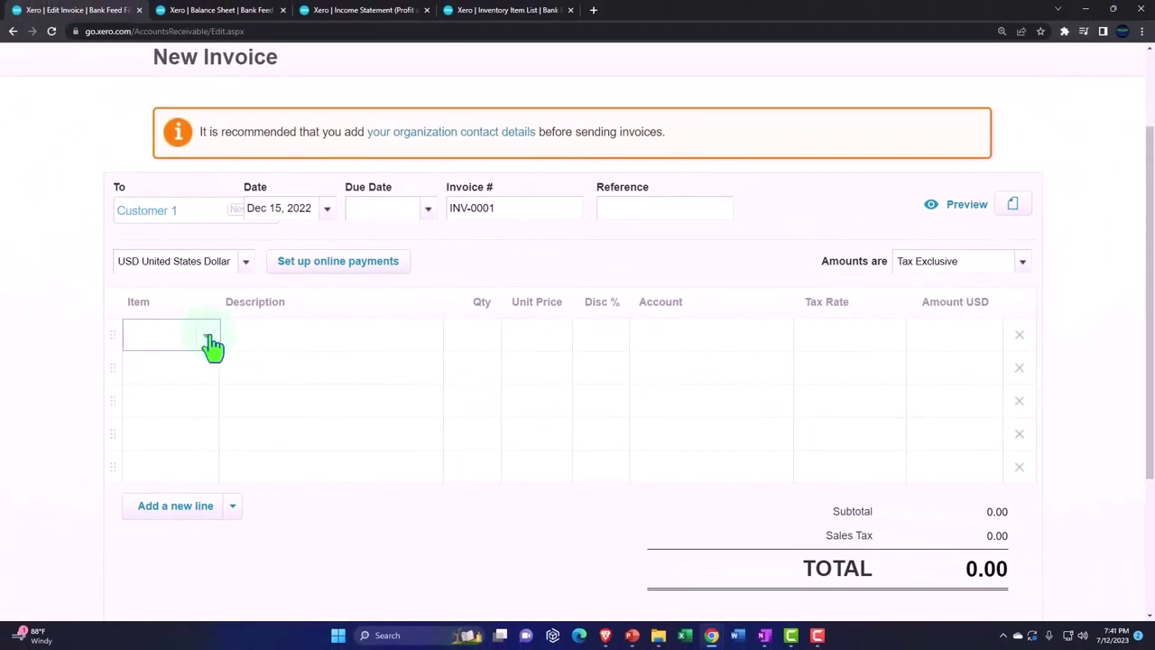
- Add Inv Item 1 to the first invoice line and attempt approval
left_click(208, 340)
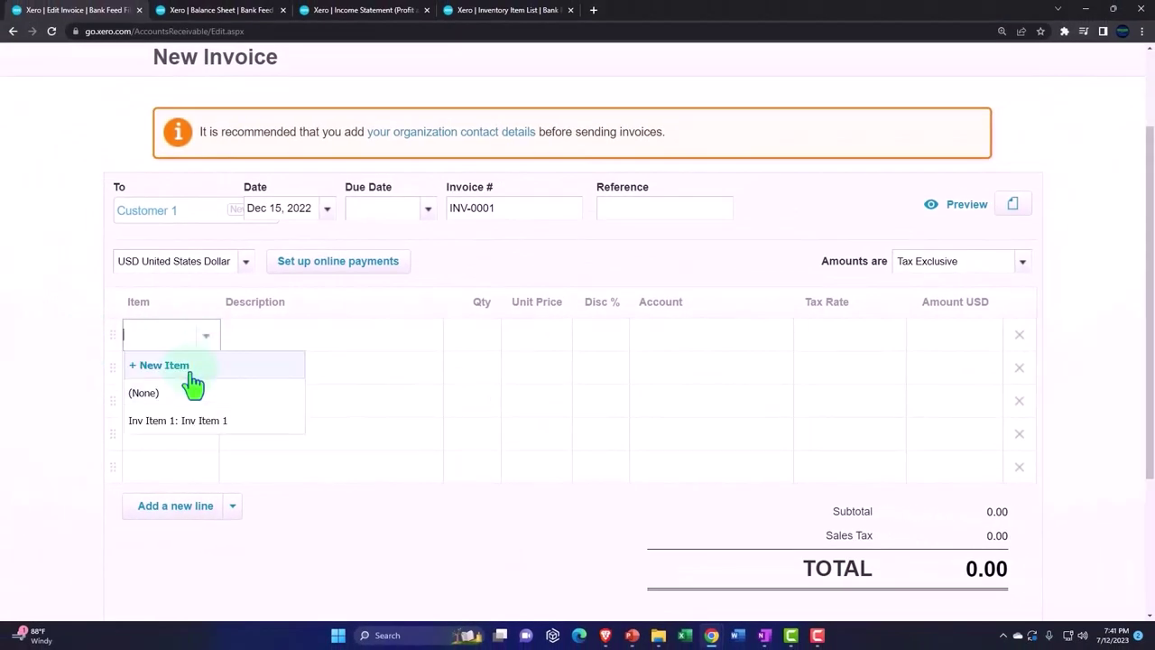
left_click(181, 419)
key("Tab")
key("Tab")
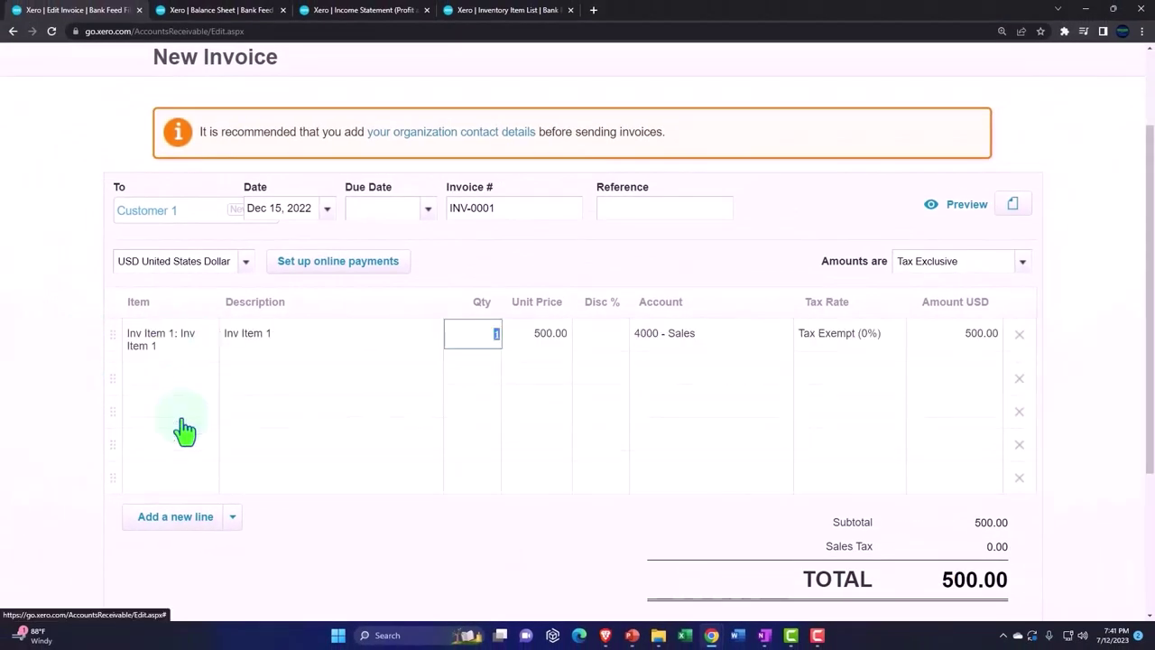
scroll(311, 457, "down", 2)
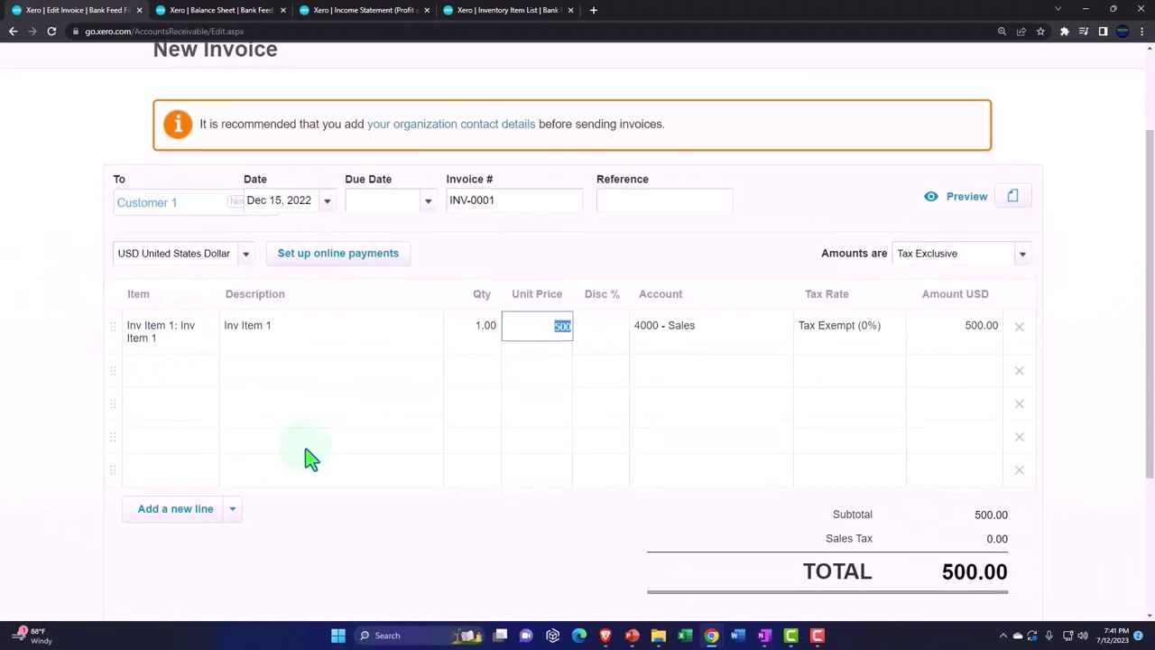
left_click(867, 553)
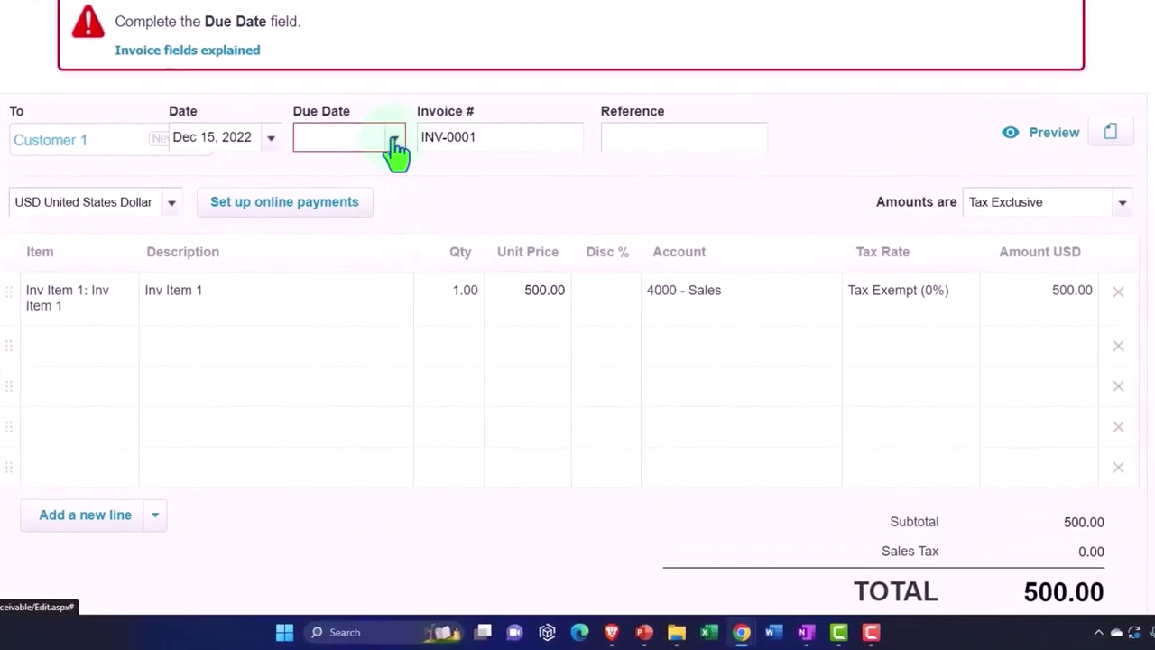
- Set the due date to Dec 31, 2022 and approve the 500.00 invoice
left_click(395, 141)
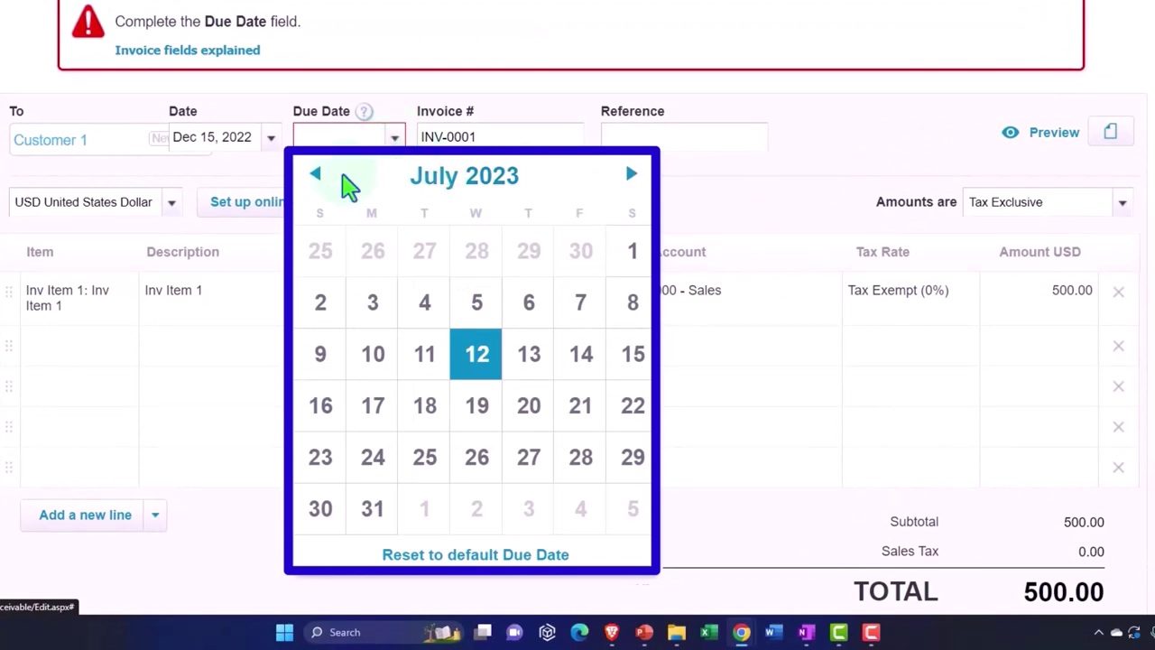
left_click(316, 181)
left_click(316, 181)
left_click(317, 181)
left_click(317, 181)
left_click(317, 181)
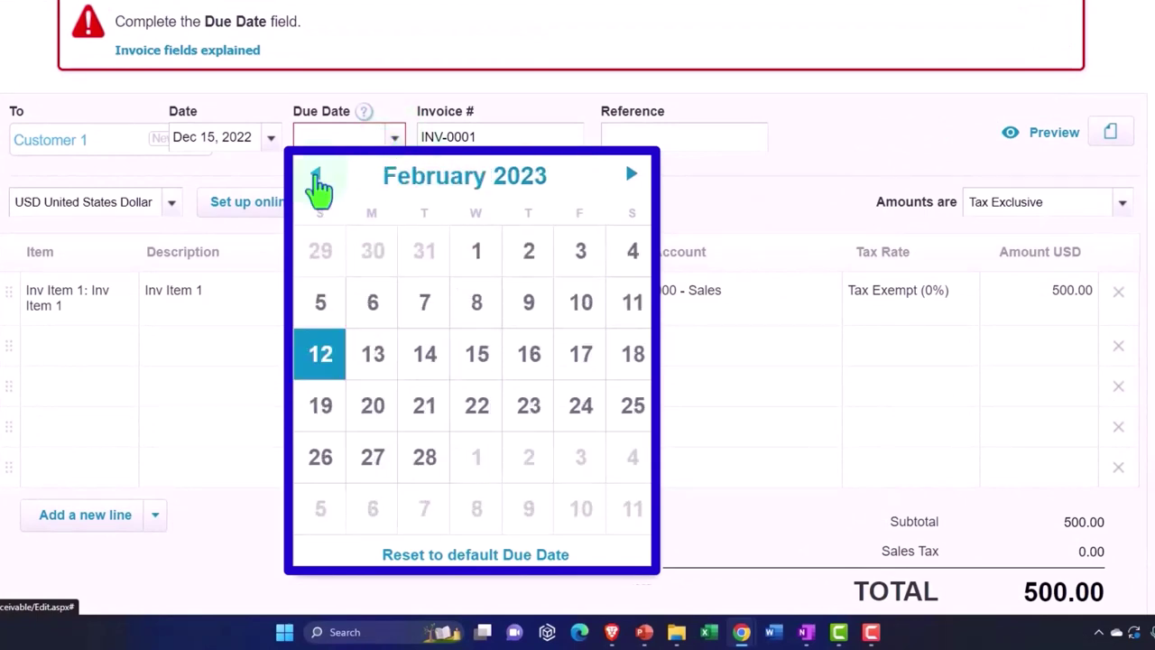
left_click(316, 181)
left_click(316, 181)
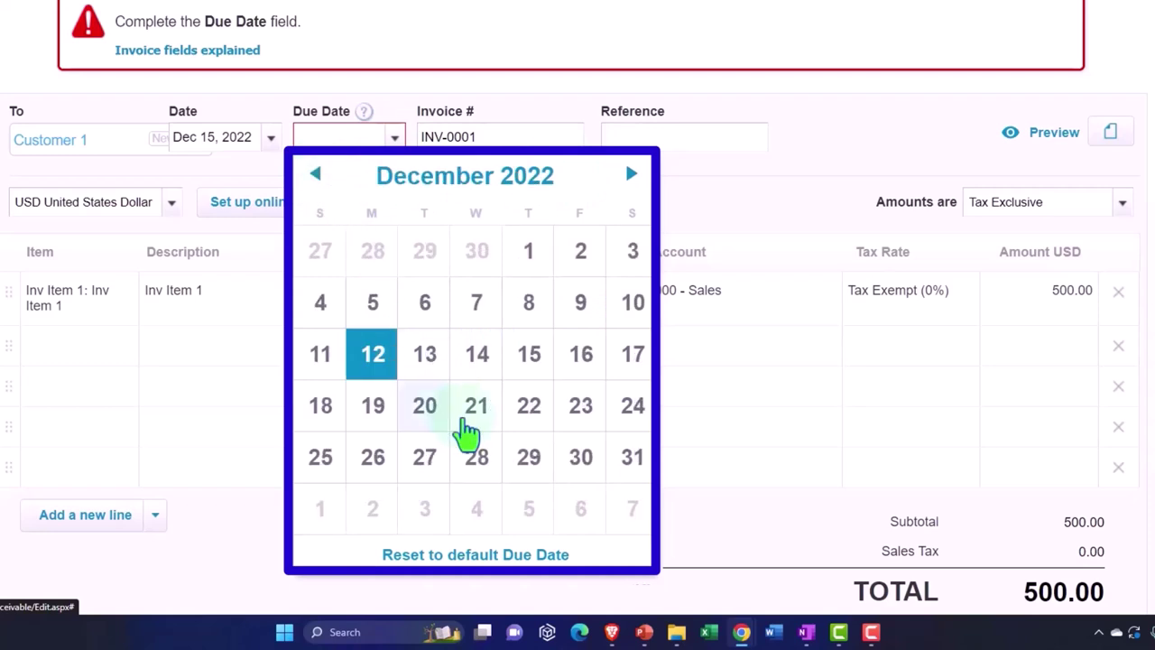
left_click(617, 467)
scroll(559, 442, "down", 3)
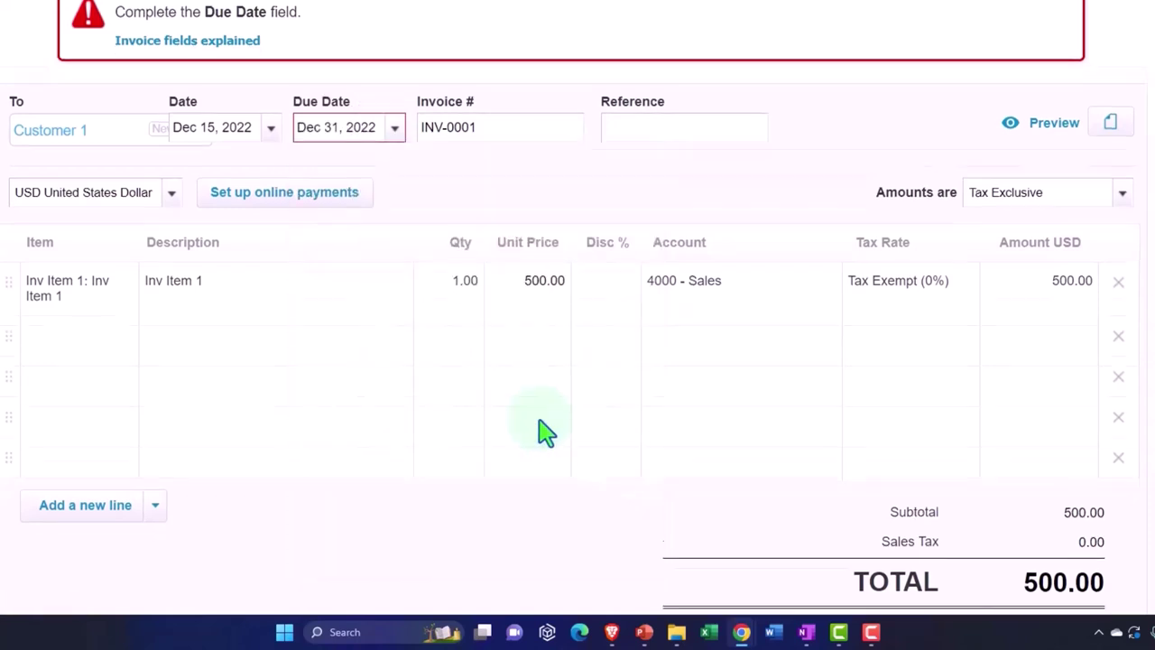
left_click(935, 564)
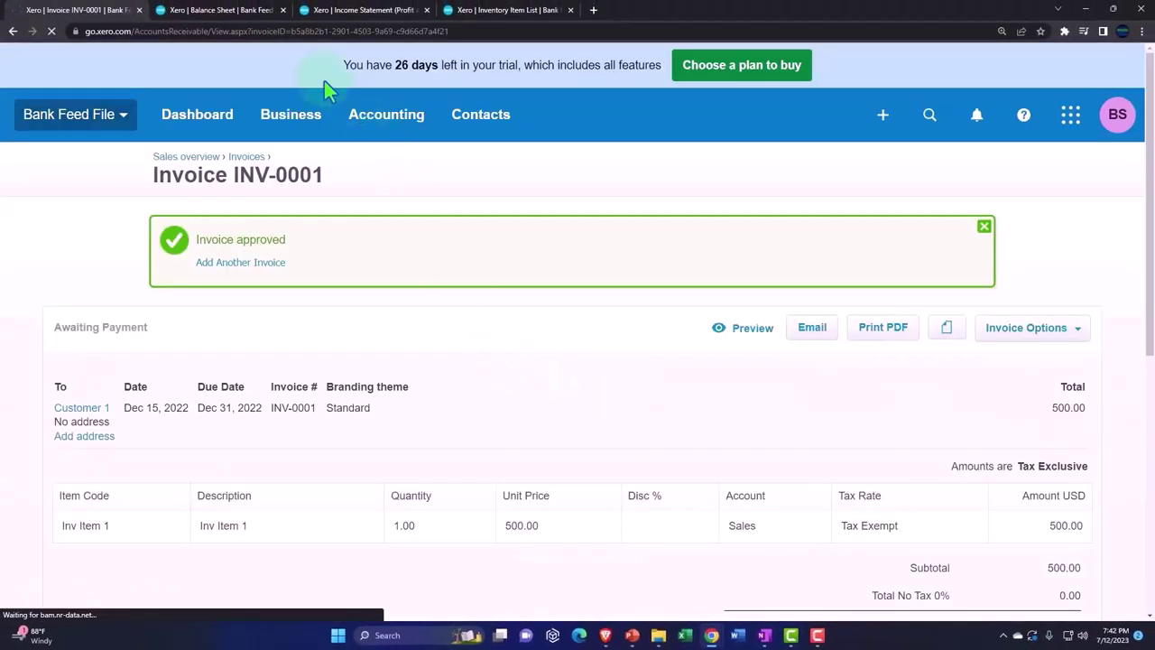
- Refresh the Balance Sheet and Income Statement, showing Sales 500.00, COGS 30.00, Gross Profit 470.00
left_click(224, 10)
left_click(936, 81)
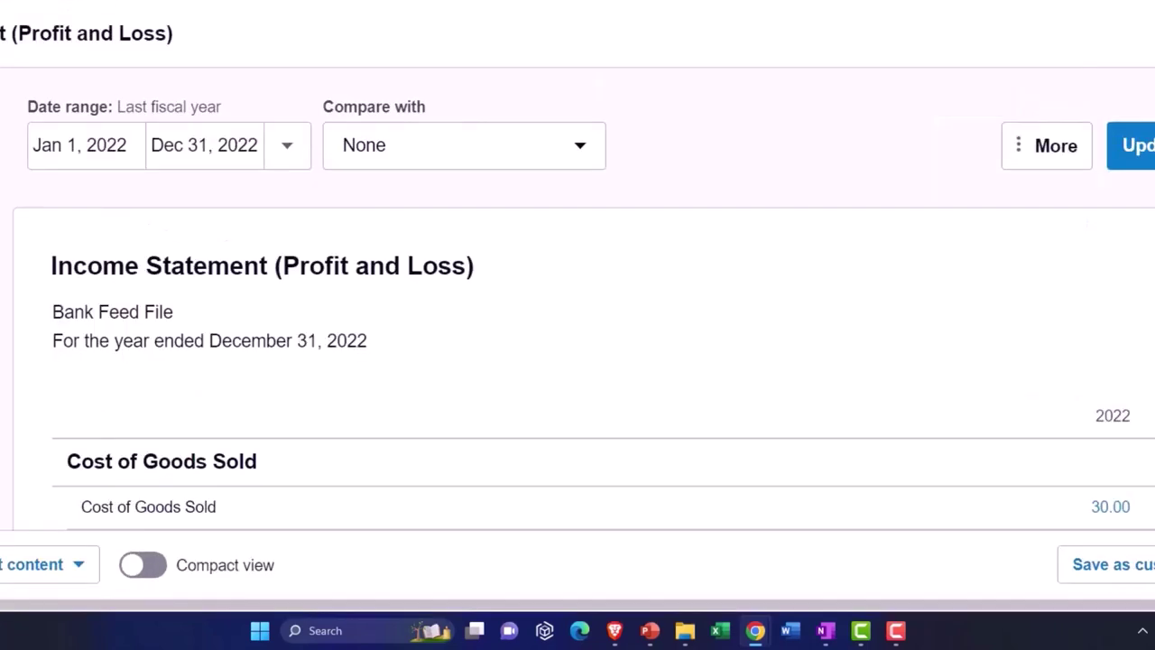
left_click(1132, 146)
scroll(1053, 413, "down", 4)
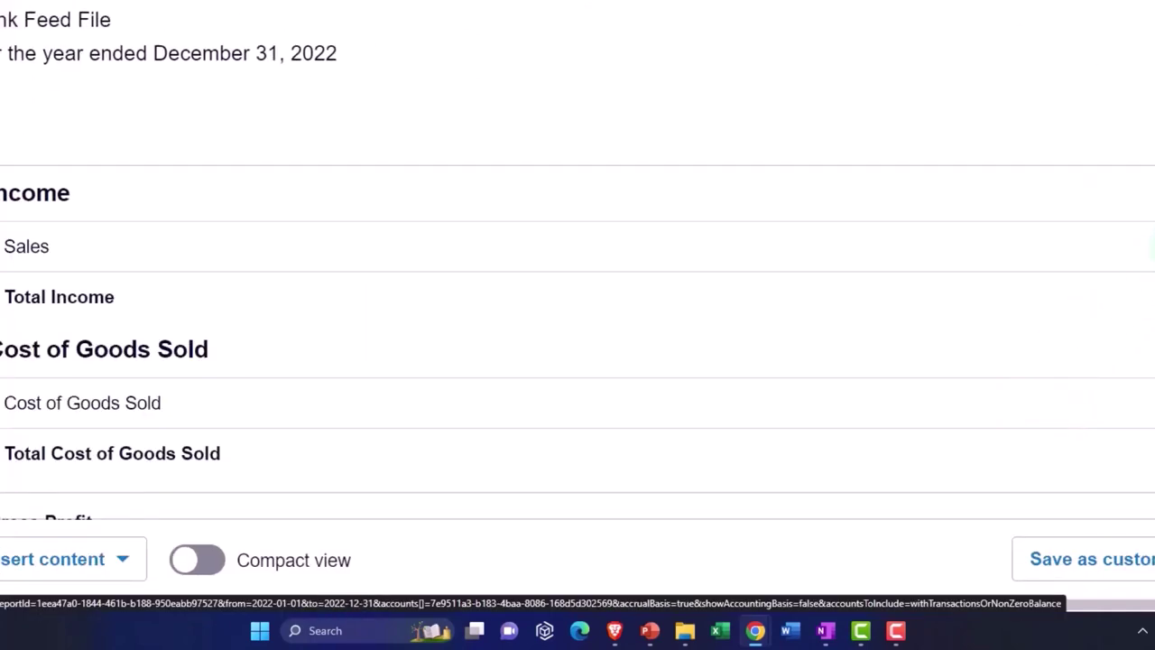
scroll(578, 271, "down", 3)
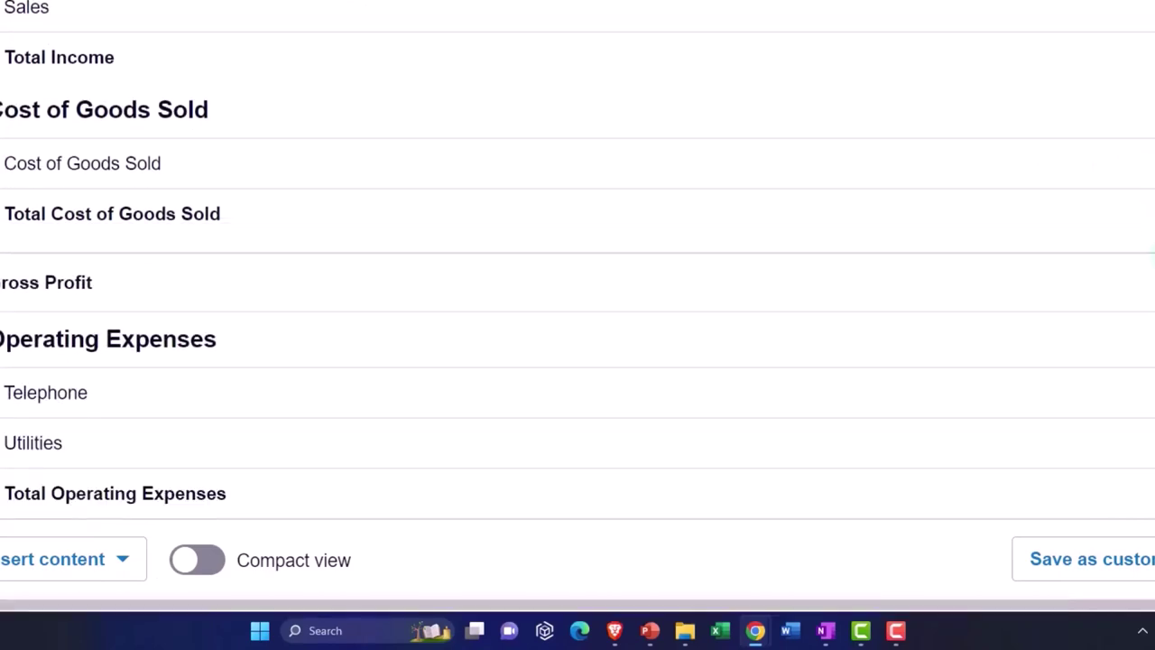
scroll(387, 194, "up", 4)
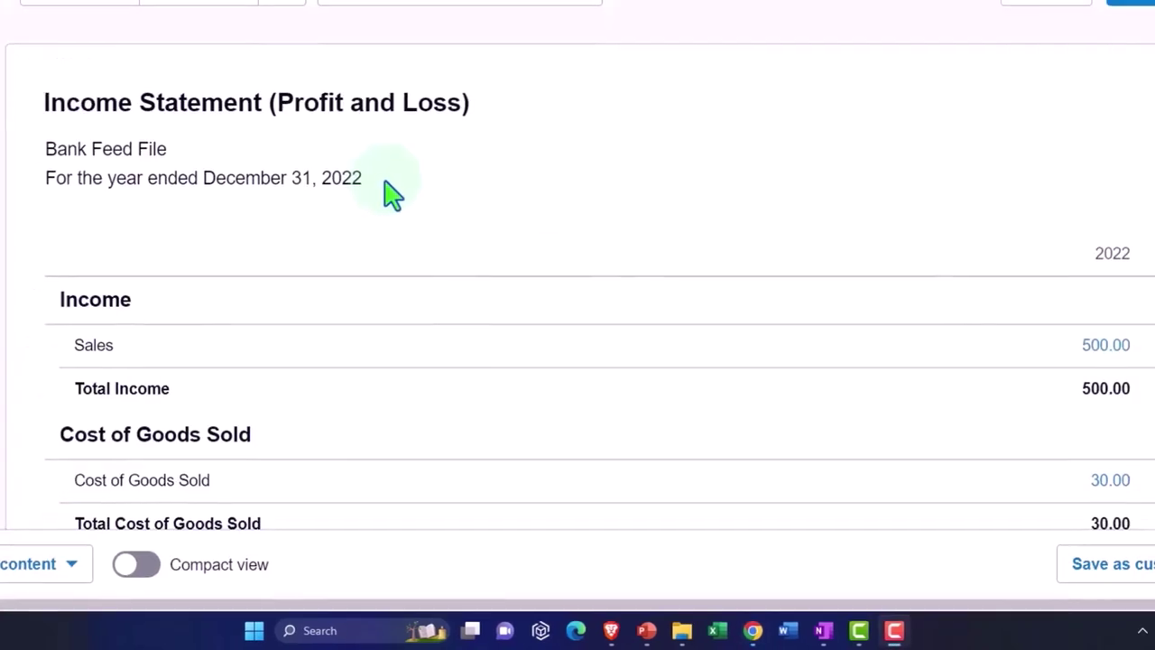
scroll(381, 260, "down", 2)
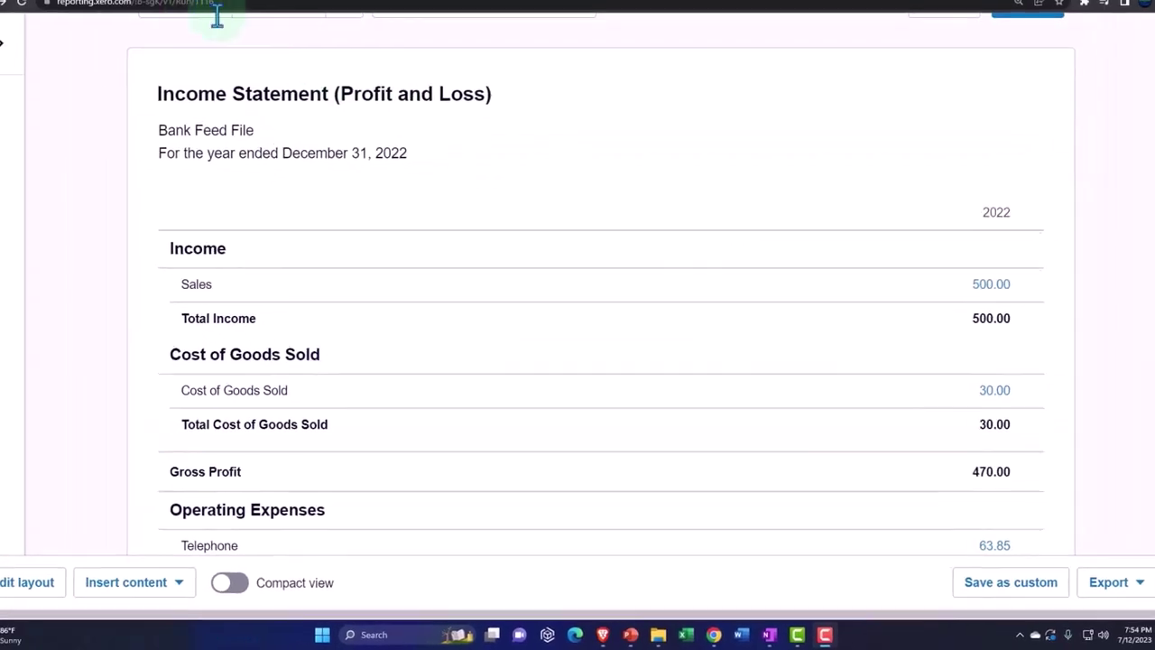
- Open Inv Item 1 from the Business > Products and services list
left_click(90, 10)
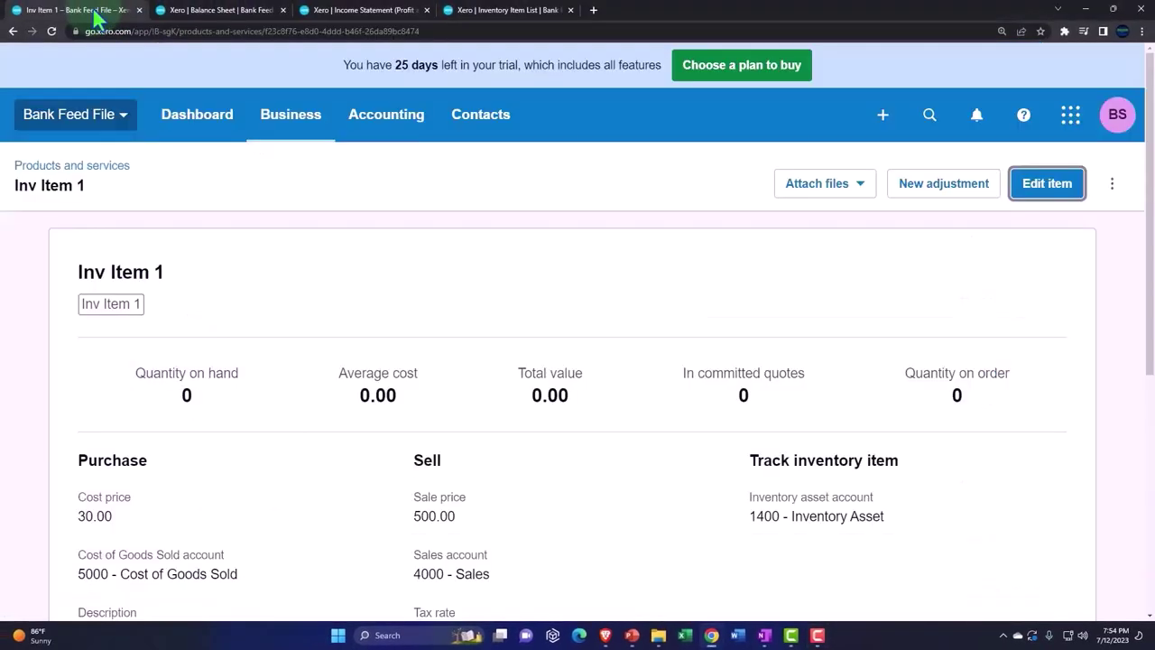
left_click(276, 127)
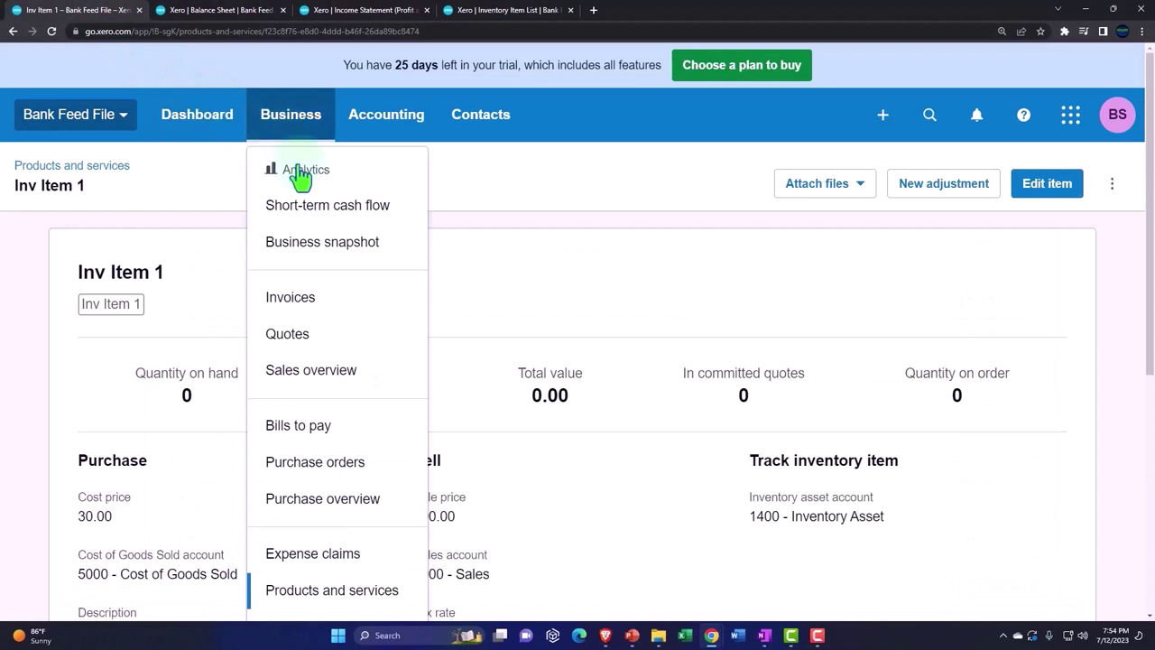
scroll(311, 235, "down", 3)
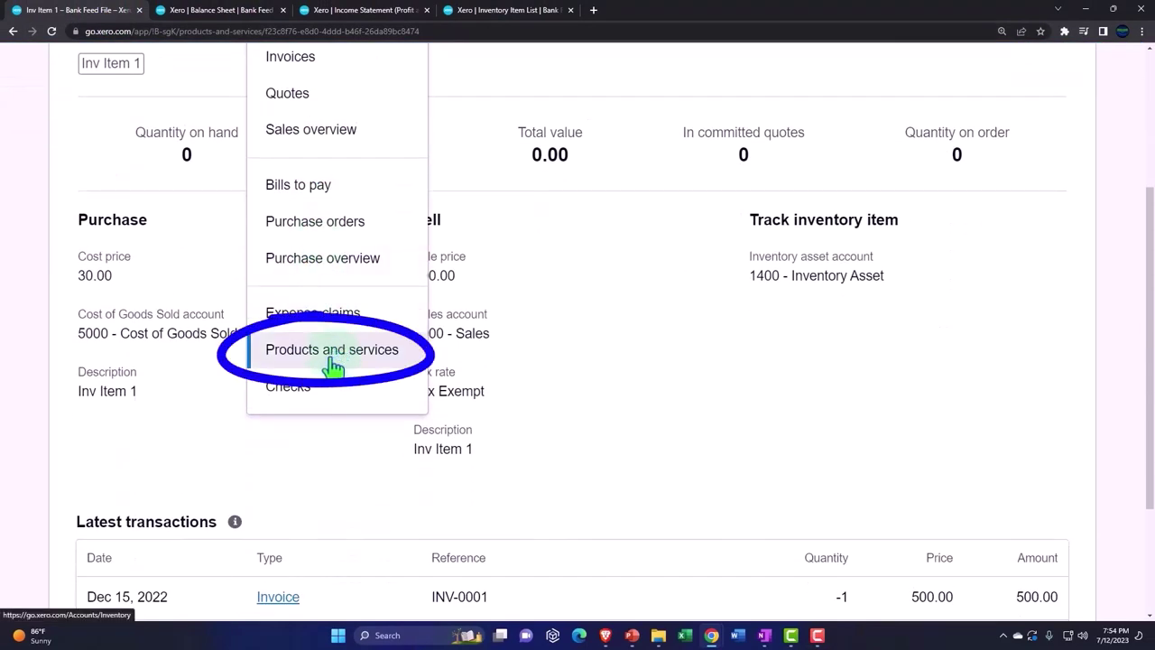
left_click(333, 356)
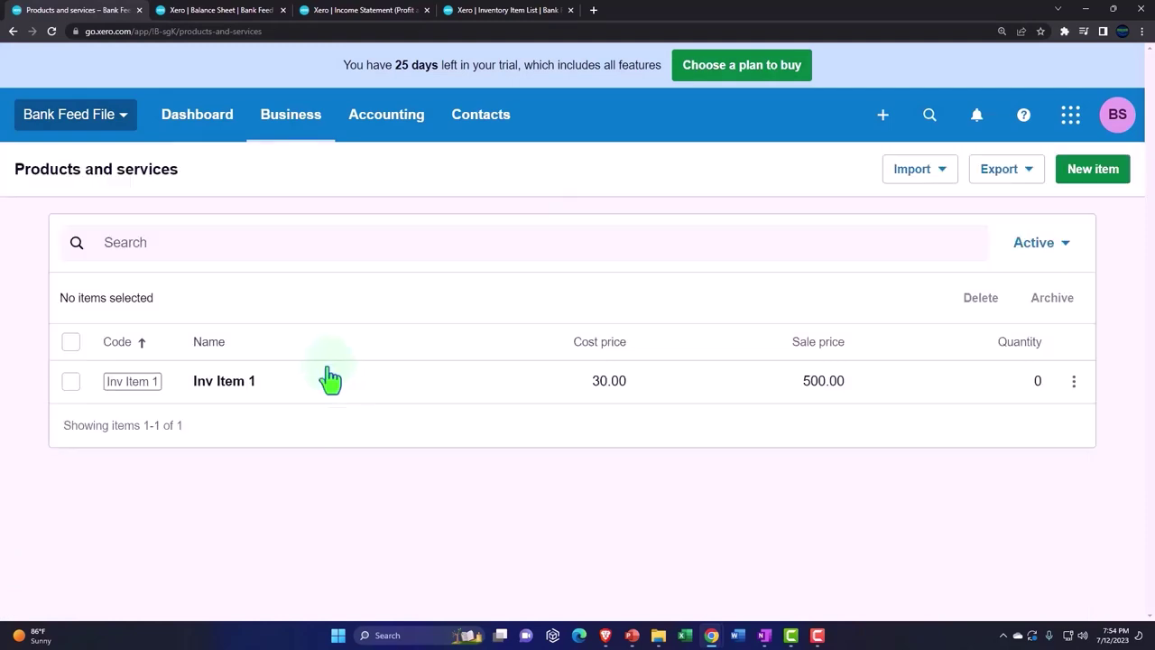
left_click(254, 390)
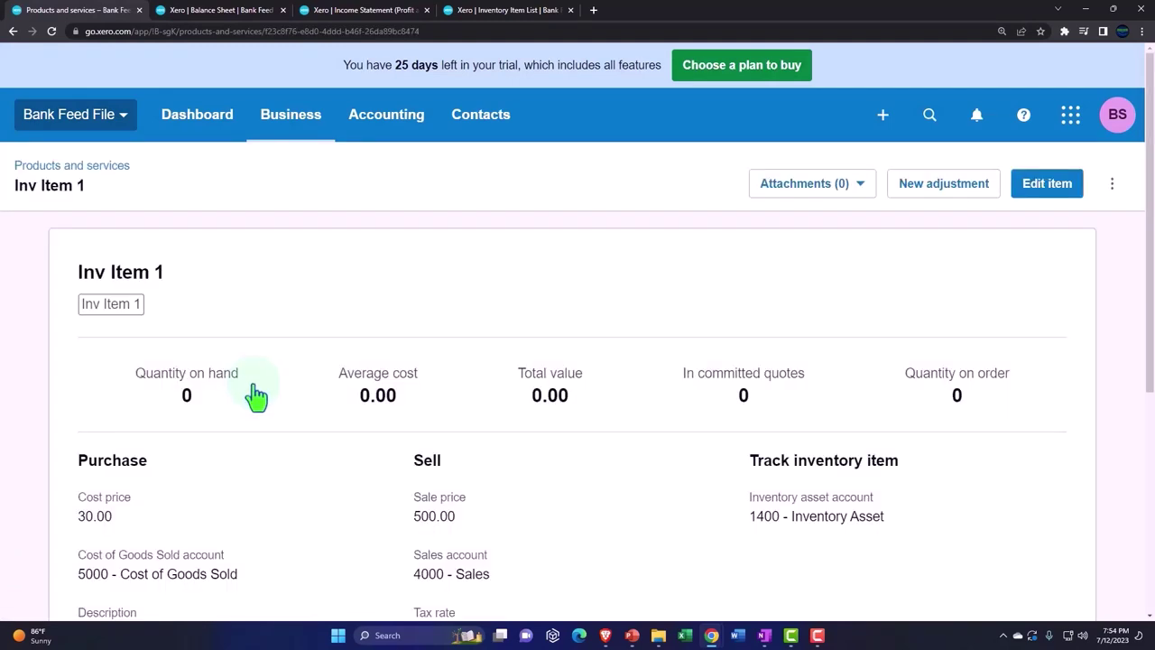
- Save Inv Item 1 as a tracked inventory item on 1400 - Inventory Asset
left_click(1042, 188)
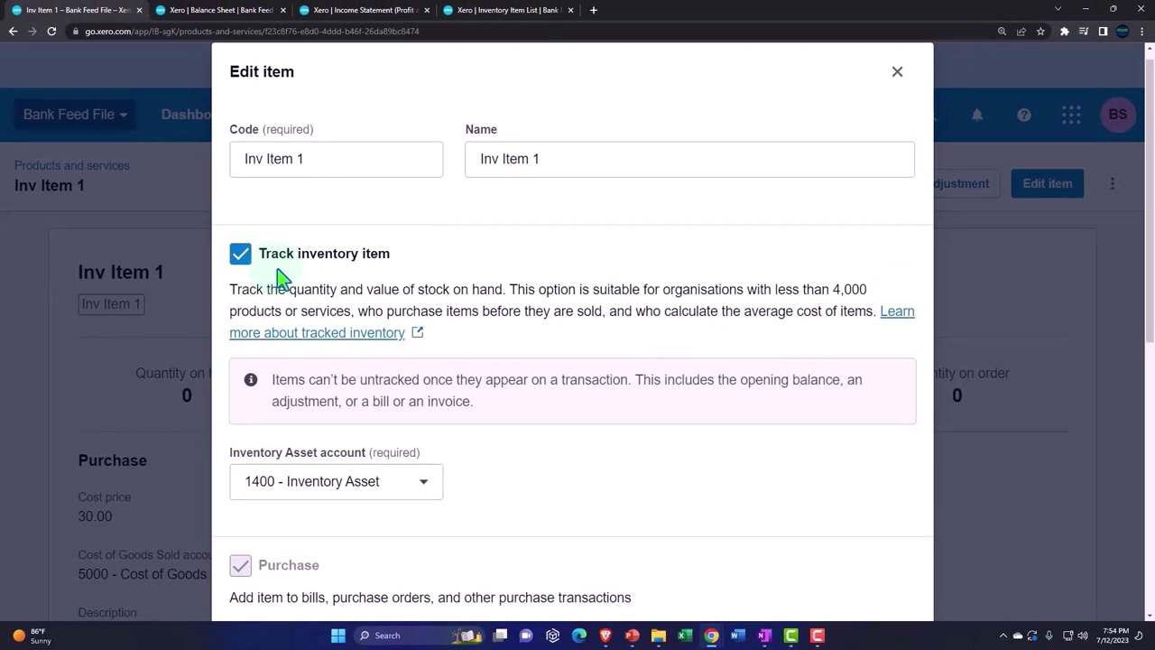
scroll(277, 268, "down", 6)
scroll(277, 268, "down", 1)
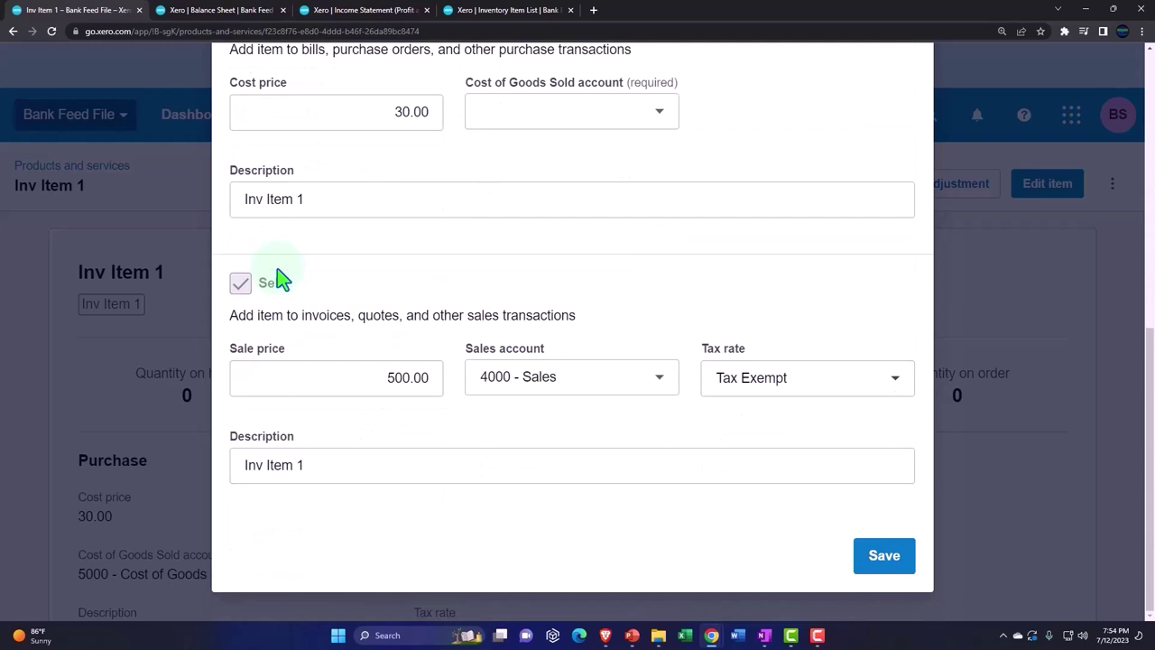
left_click(880, 561)
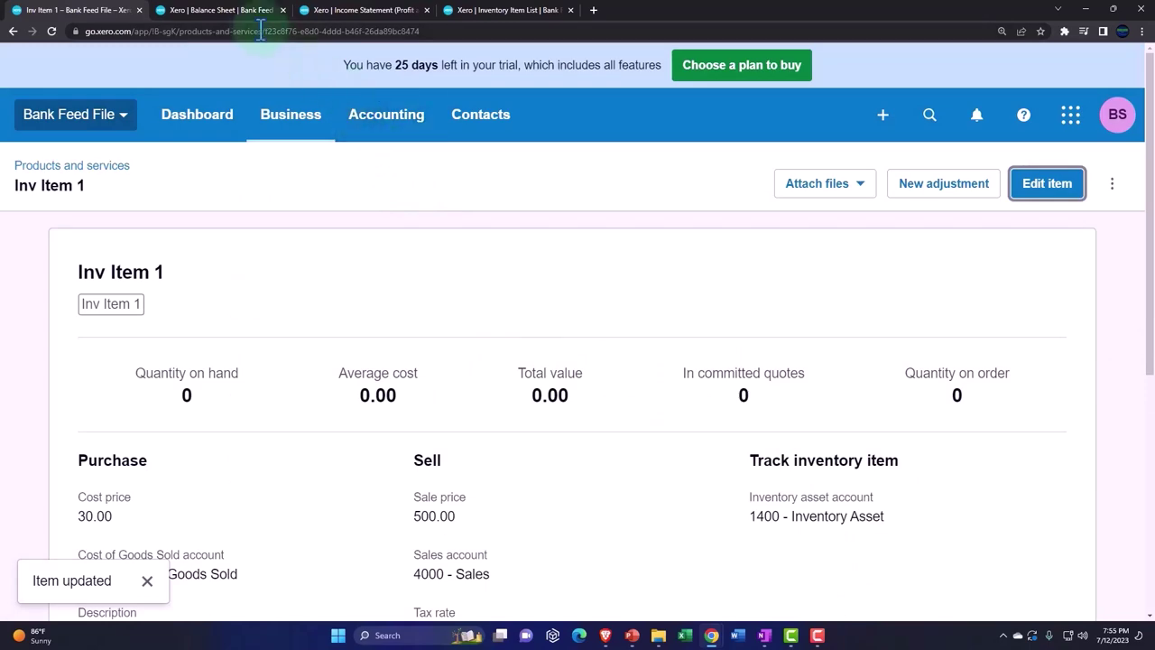
- Drill into the Balance Sheet's 80.00 Inventory 1 balance to see its 50.00 and 30.00 Spend Money entries
left_click(227, 11)
scroll(428, 359, "down", 2)
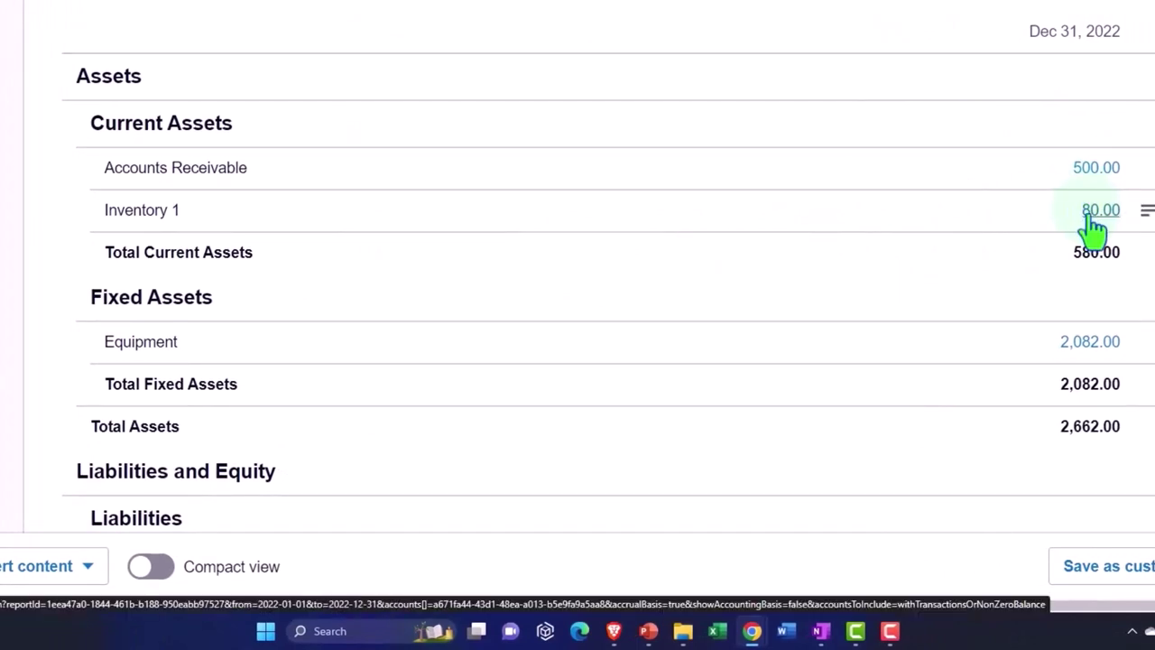
left_click(1090, 216)
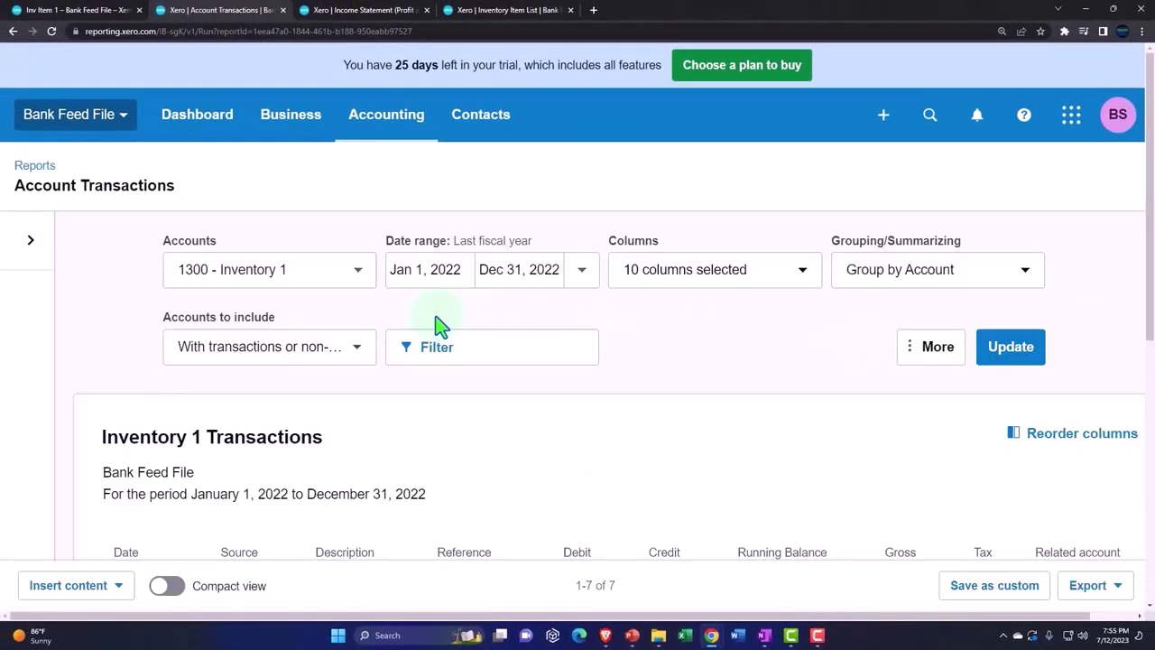
scroll(440, 325, "down", 5)
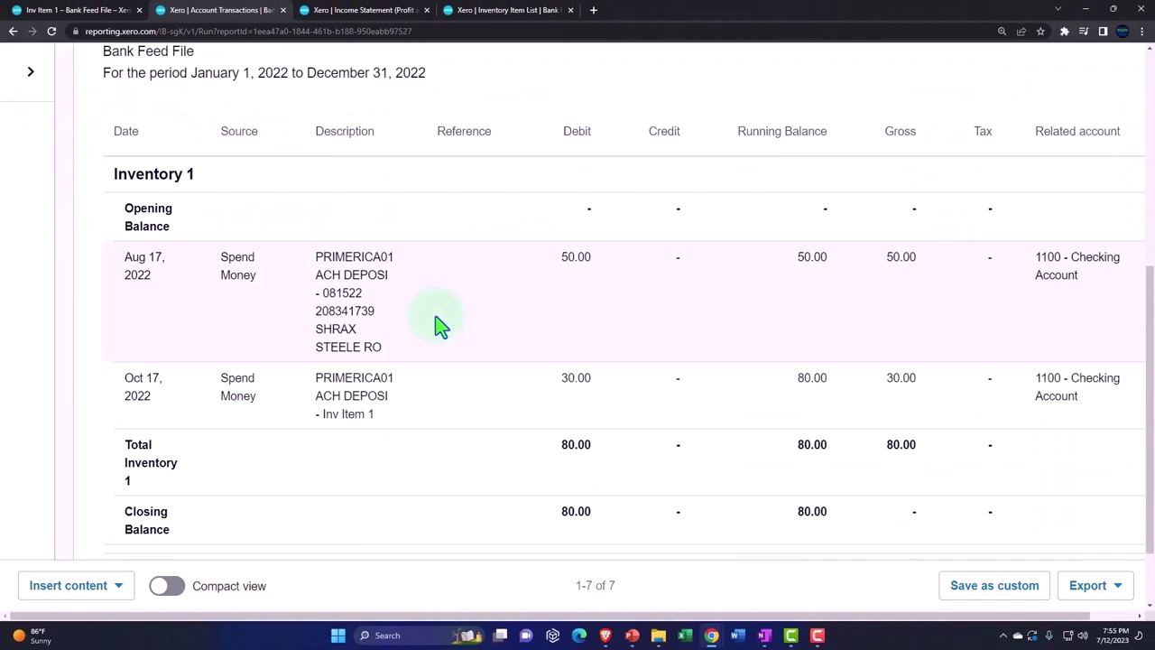
scroll(440, 324, "down", 1)
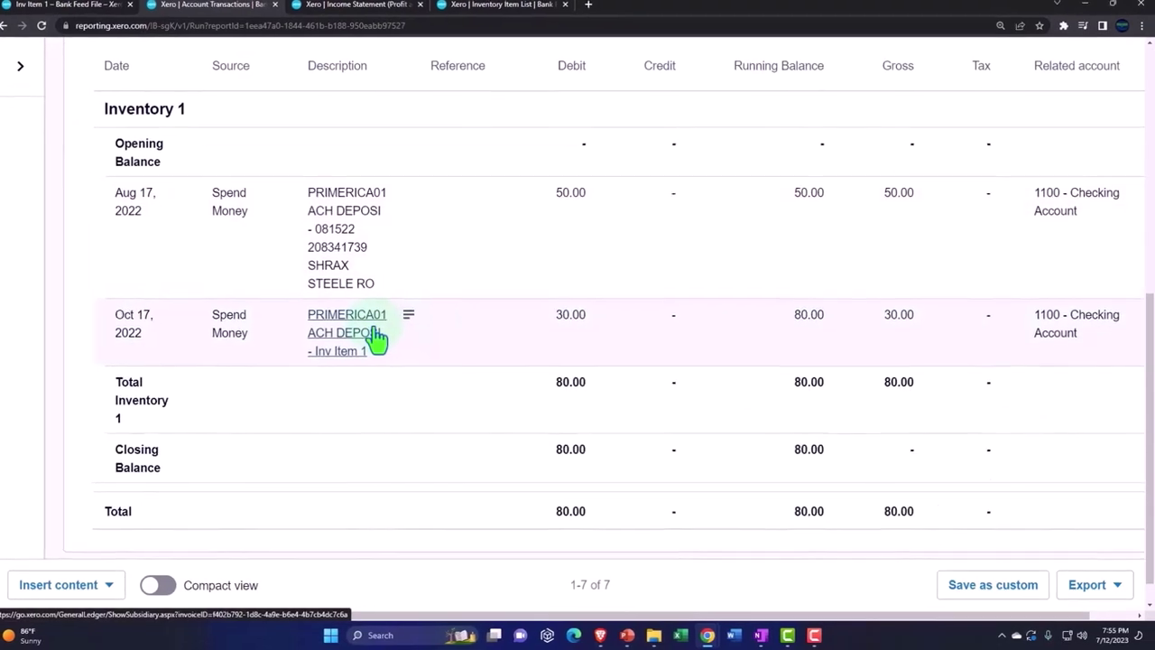